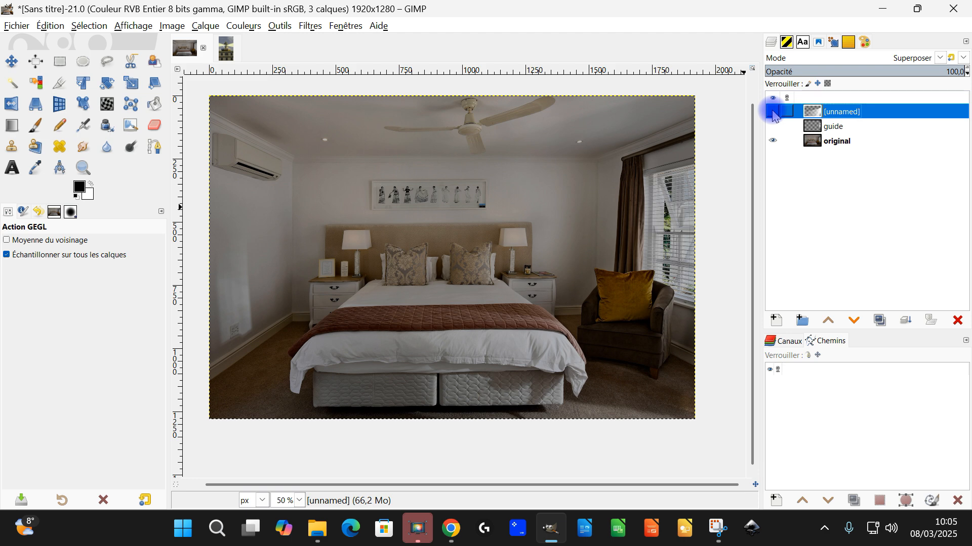
Toggle the visibility of the unnamed Superposer layer to preview its effect on the bedroom photo
click(772, 112)
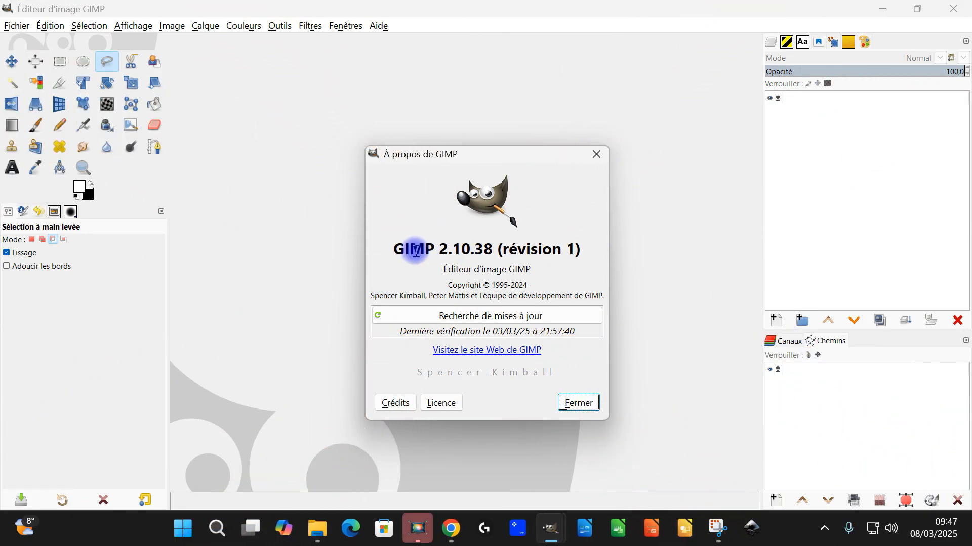
Check the program version in the About dialog and close it
drag(396, 247, 485, 247)
click(596, 154)
Switch to Chrome and copy the full-size bedroom photo to the clipboard
click(885, 11)
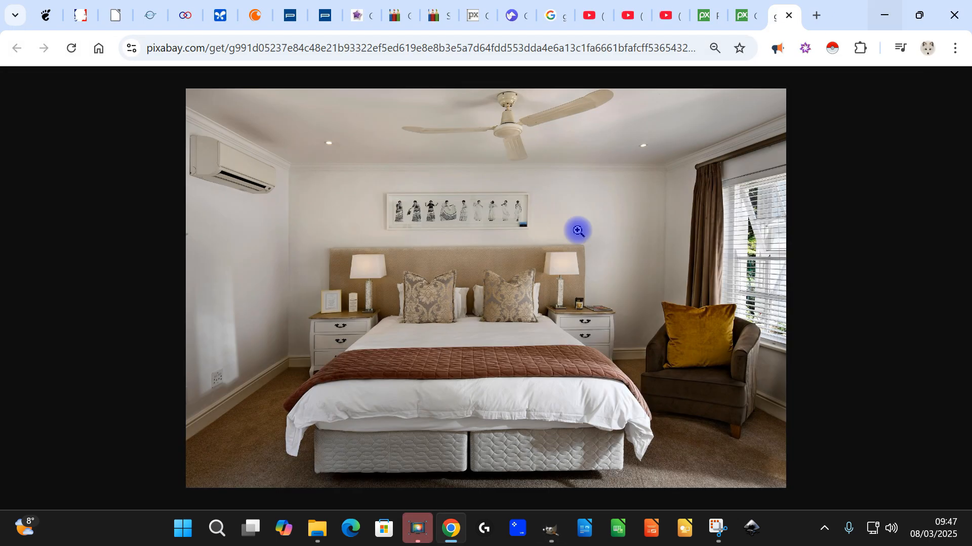
right_click(474, 204)
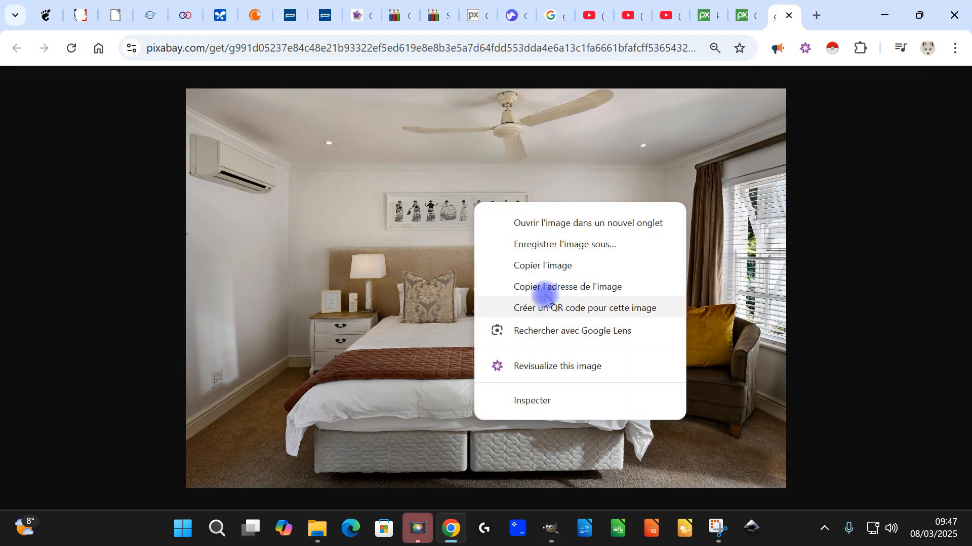
click(551, 268)
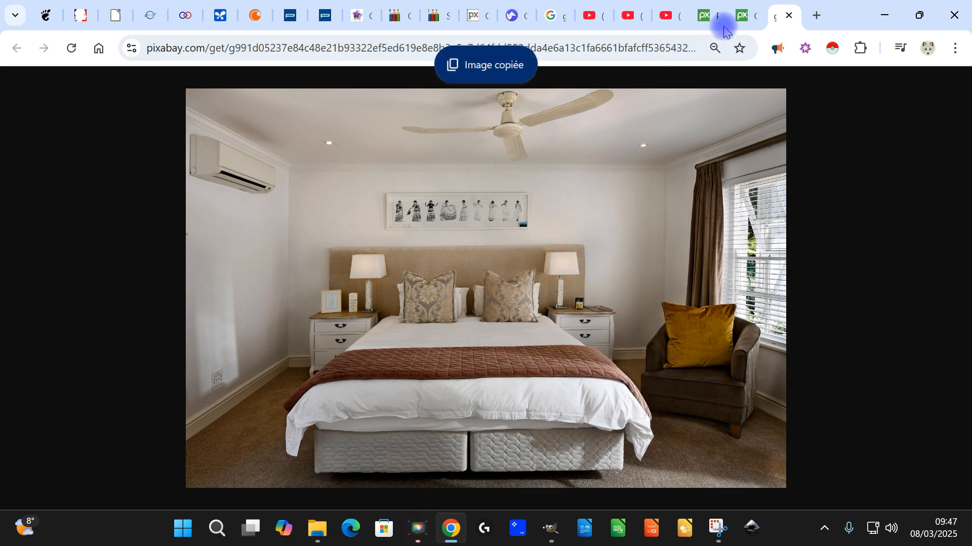
Open the bedroom photo's Pixabay page and show its available download sizes
click(741, 14)
click(647, 228)
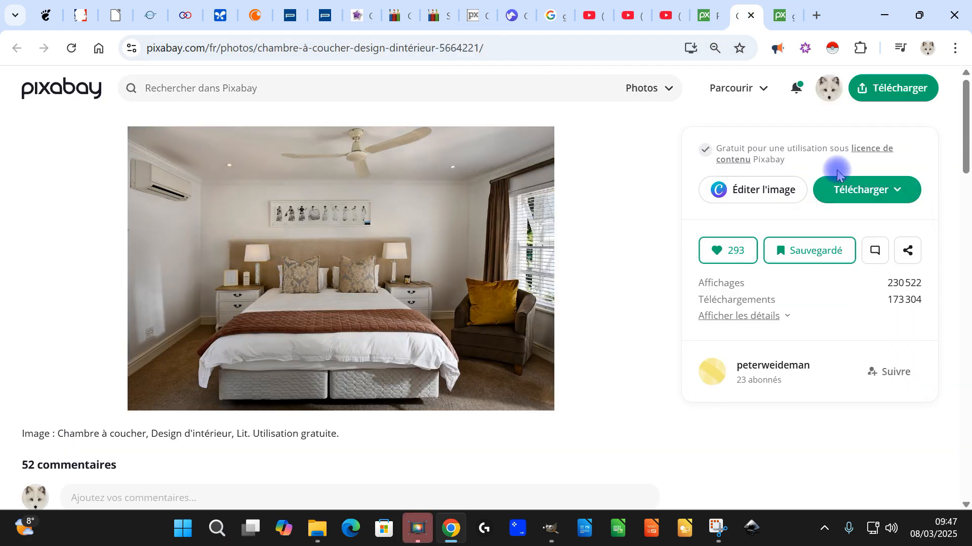
click(873, 191)
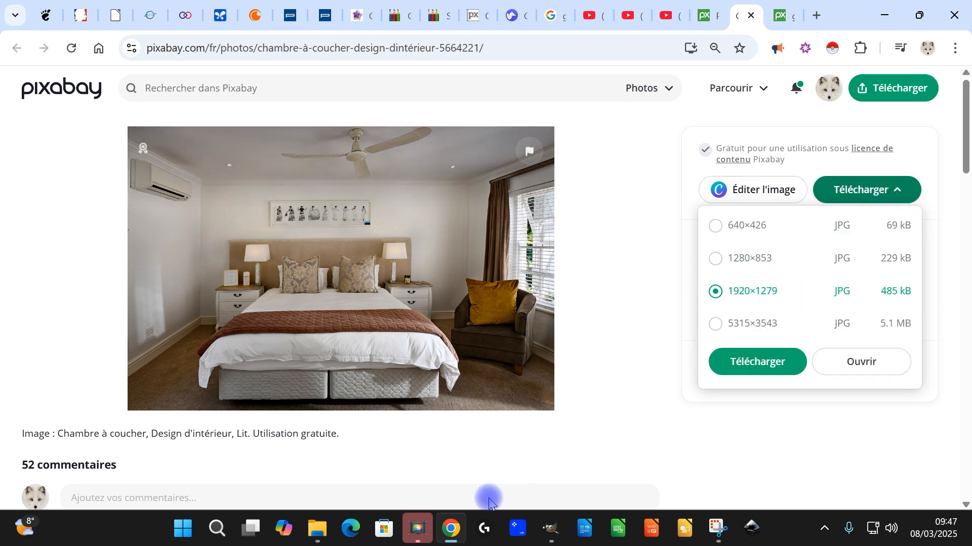
Switch back to GIMP and paste the copied bedroom photo as a new image
click(550, 536)
click(50, 25)
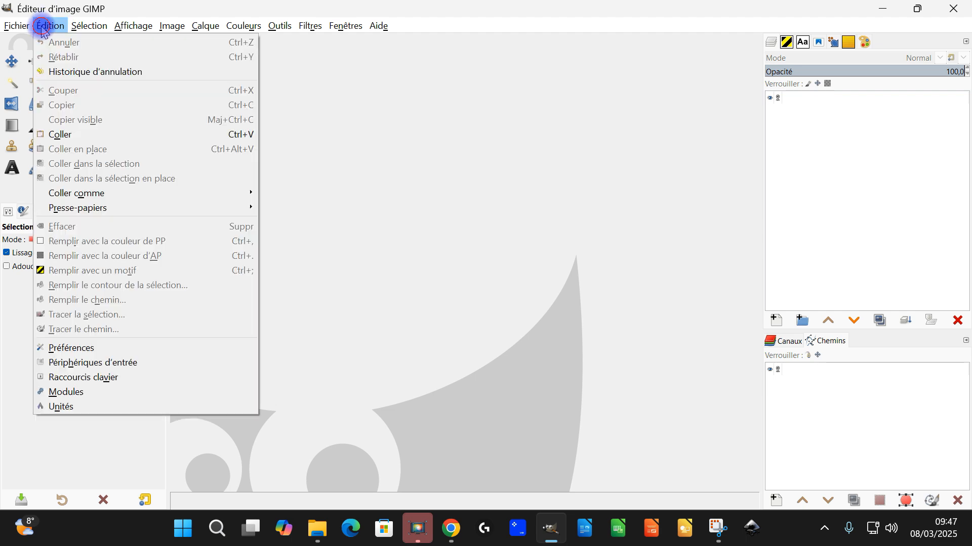
click(75, 135)
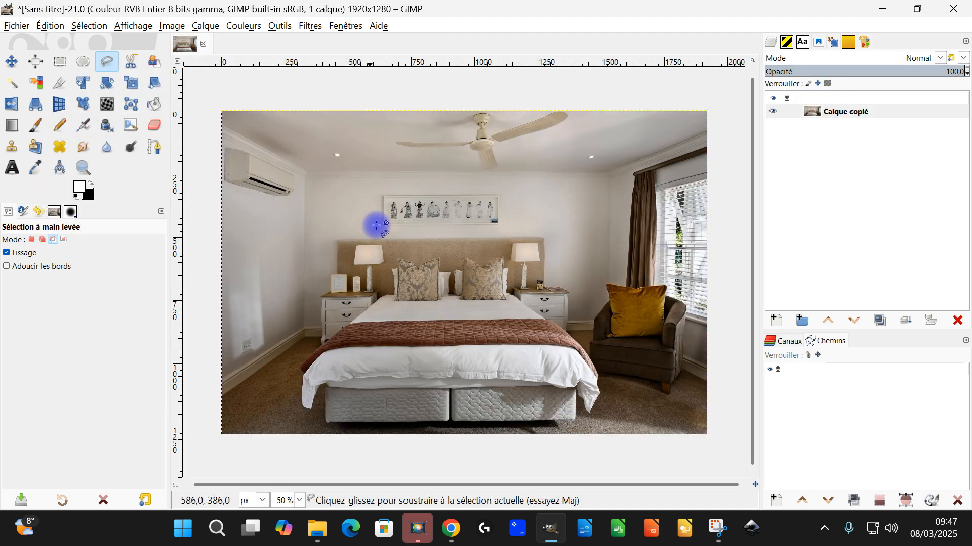
Rename the pasted photo layer as original
double_click(838, 112)
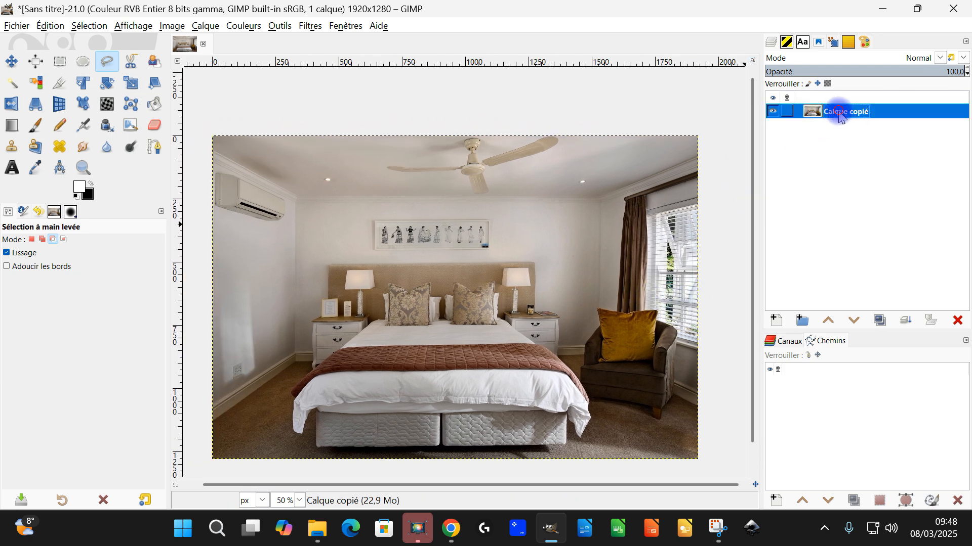
text(original)
key(Return)
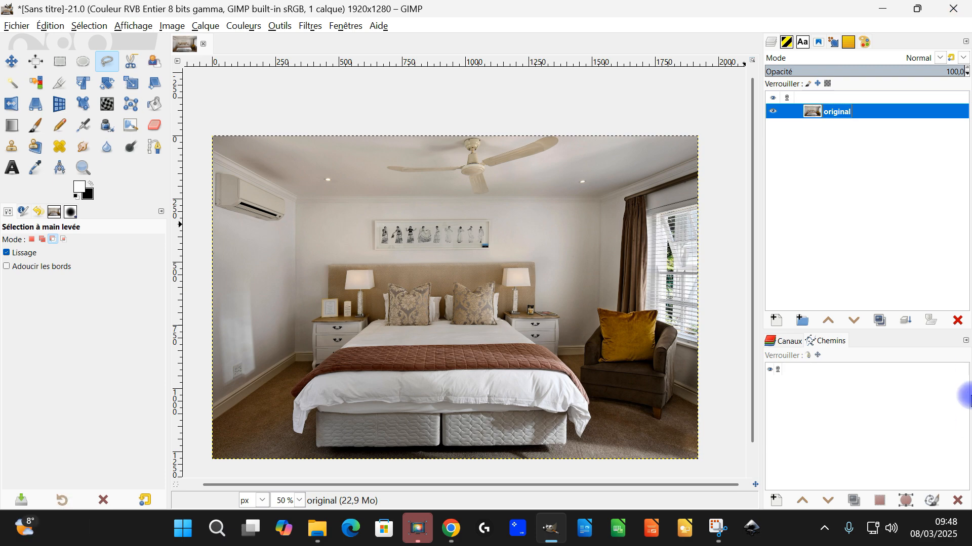
Create a transparent 1920 × 1280 px layer named guide above the photo and select it
click(777, 321)
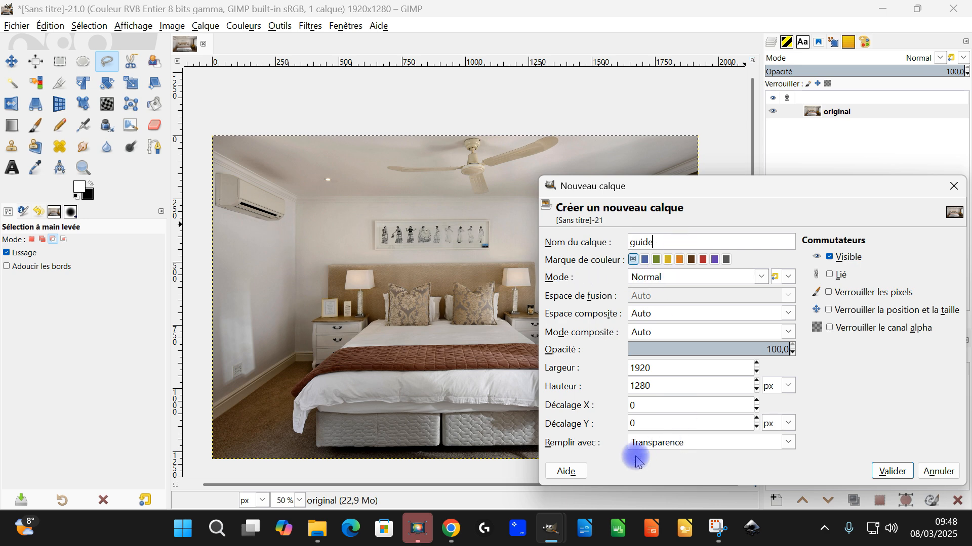
click(891, 471)
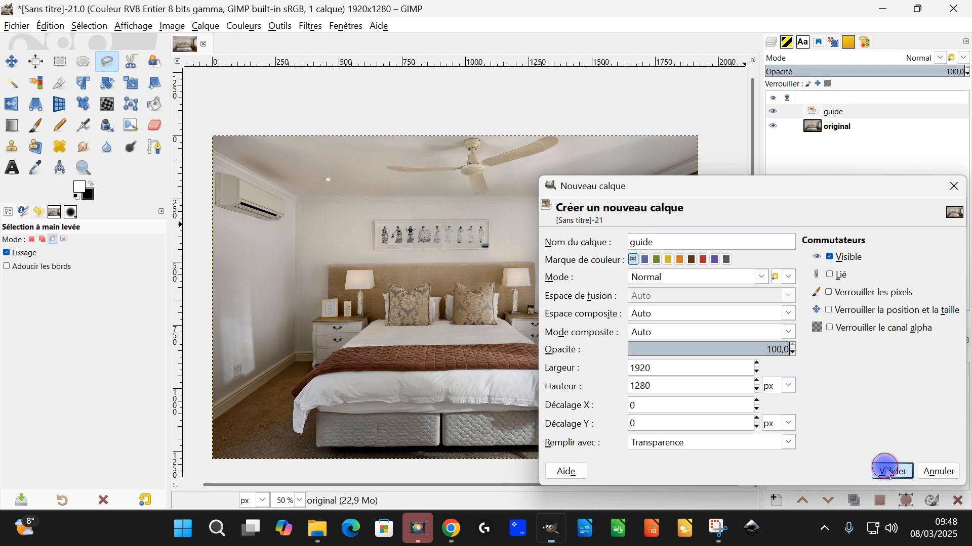
click(845, 113)
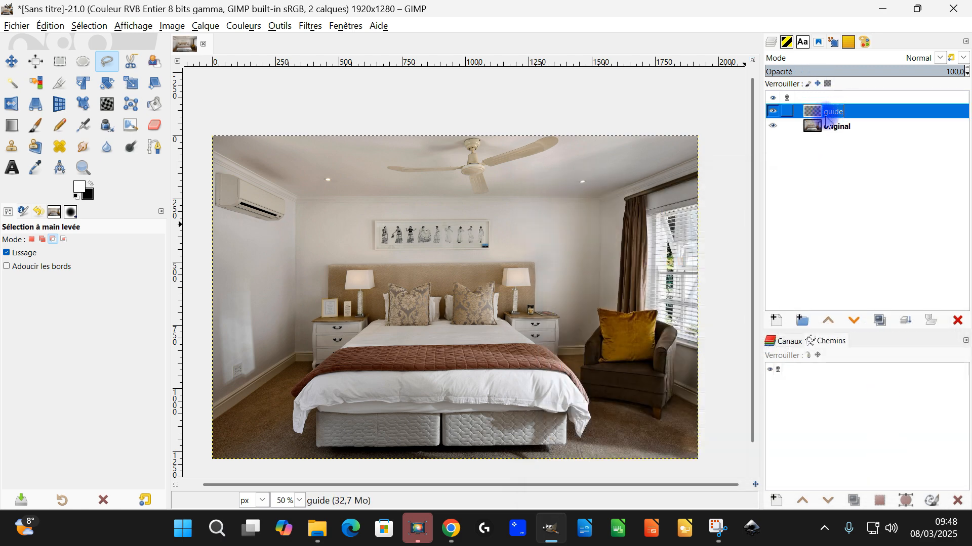
Set the Free Select tool to replace mode and start a window outline along the top of the blinds, past the image's right border
scroll(696, 270, up, 3)
drag(697, 269, 544, 346)
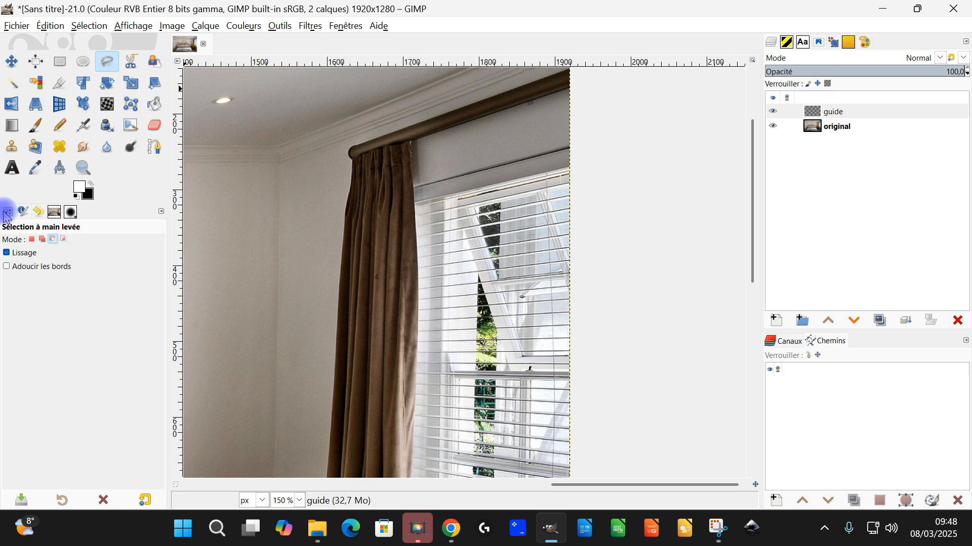
click(33, 240)
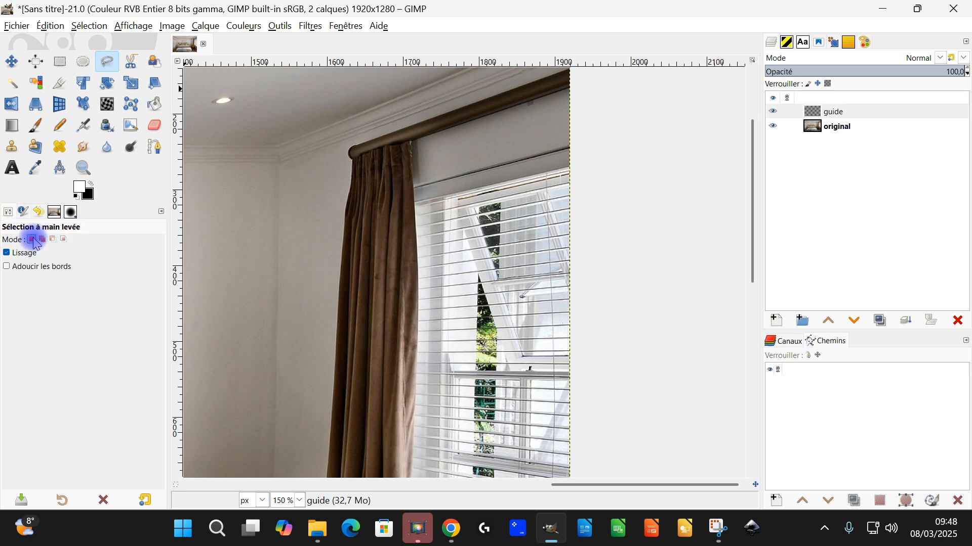
scroll(625, 238, down, 2)
drag(607, 283, 559, 255)
scroll(558, 255, up, 2)
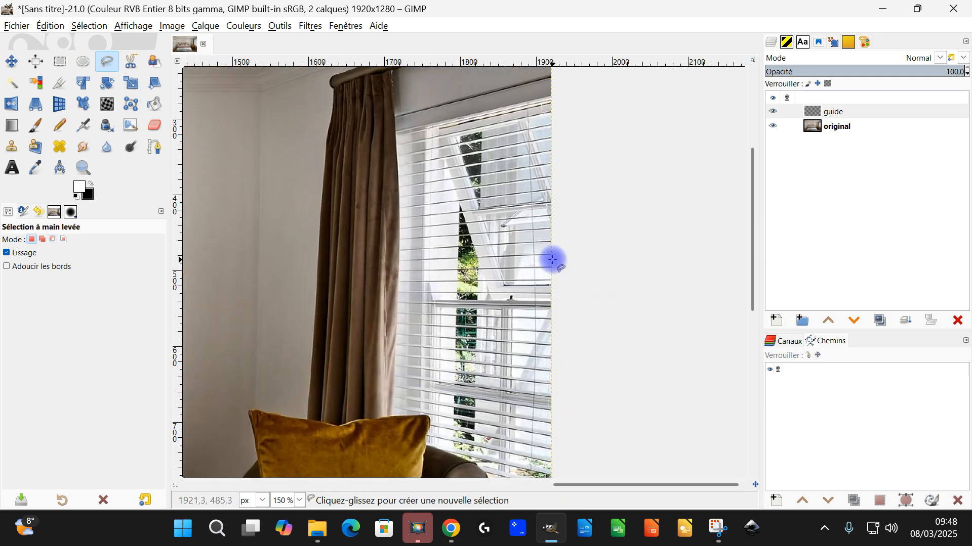
scroll(478, 133, up, 3)
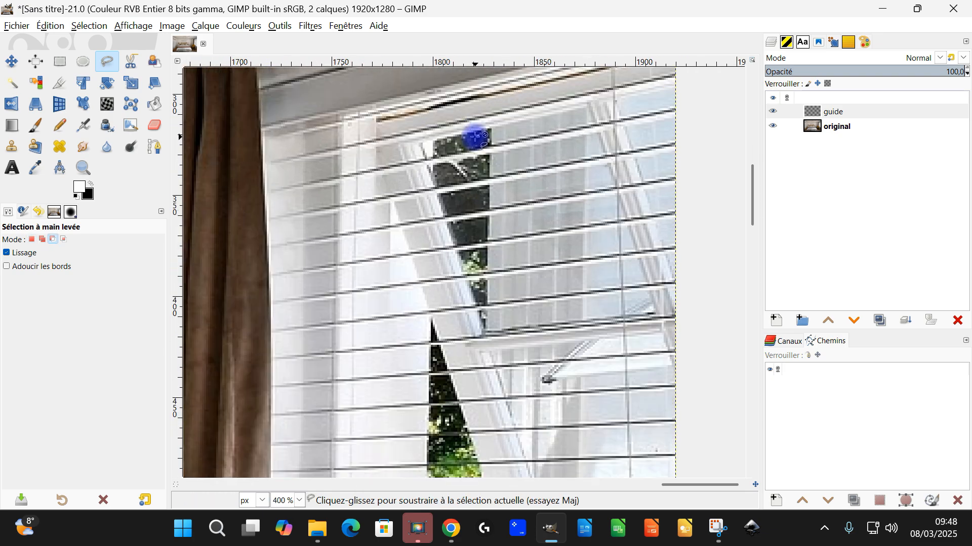
click(431, 137)
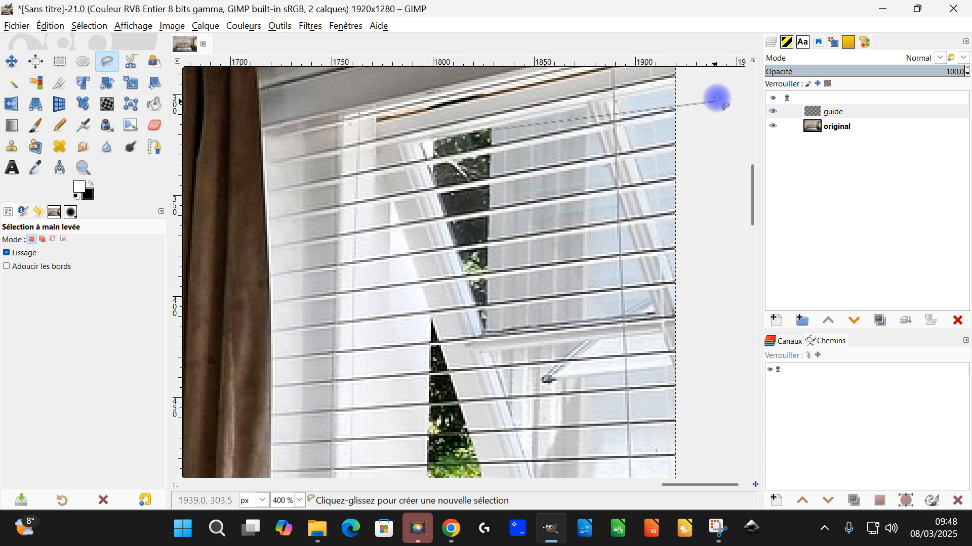
key(space)
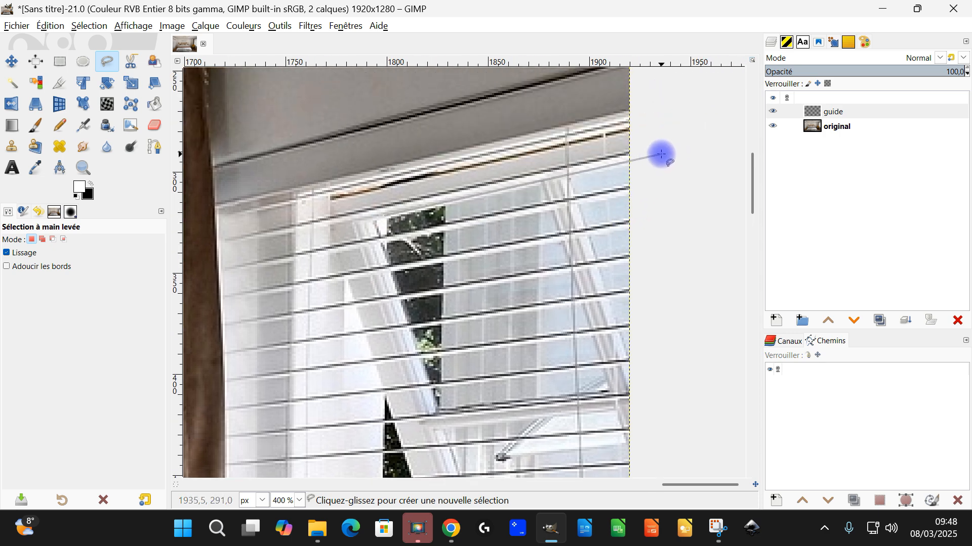
Continue the window outline downward just outside the image's right border to the level of the window's bottom edge
scroll(653, 269, down, 7)
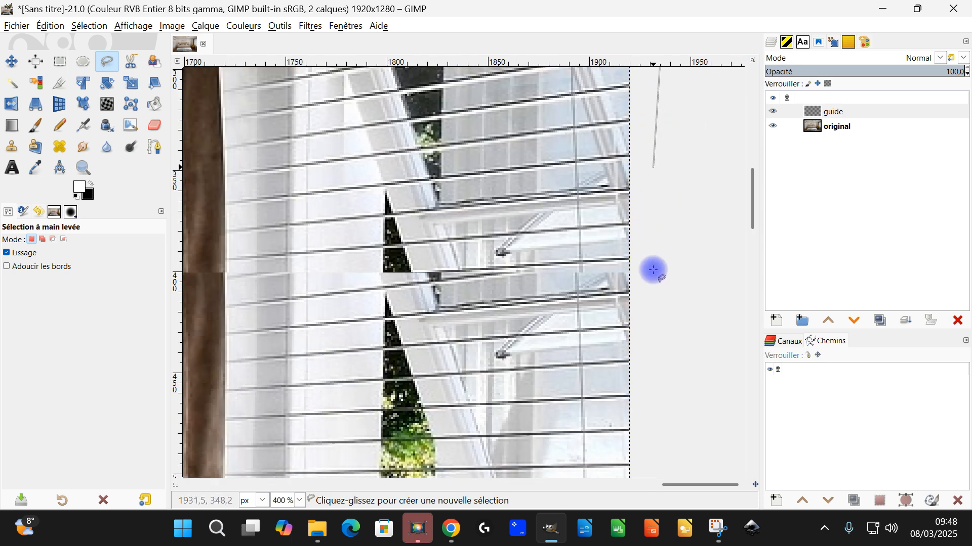
scroll(658, 259, down, 2)
key(space)
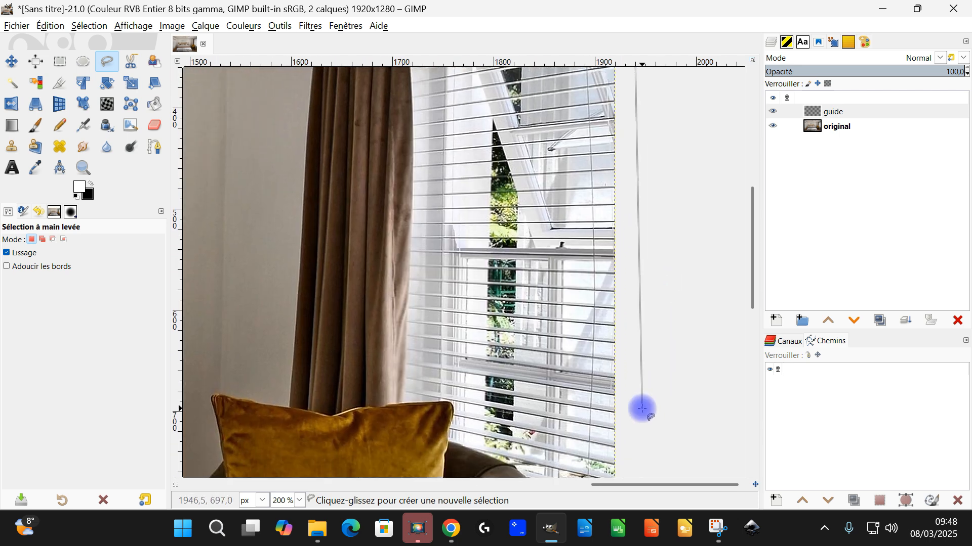
key(space)
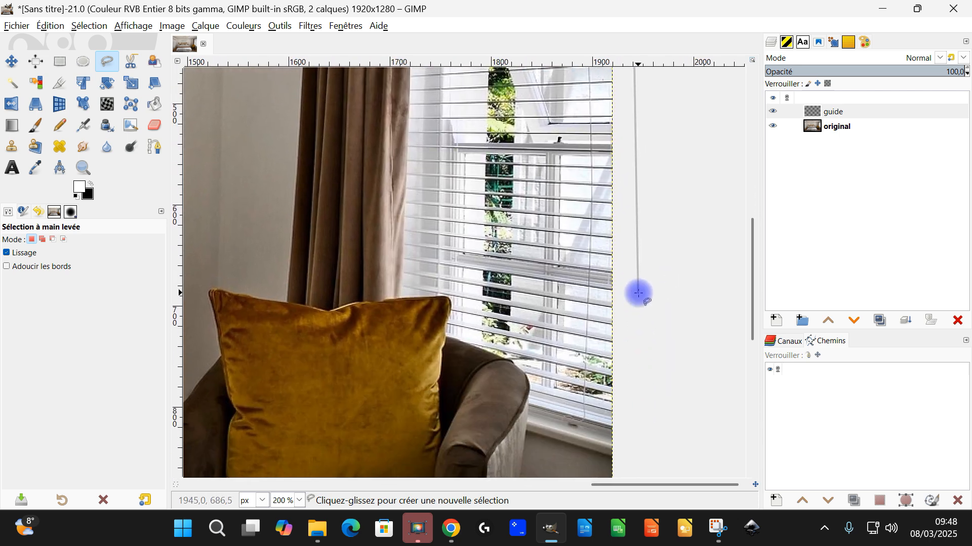
click(626, 407)
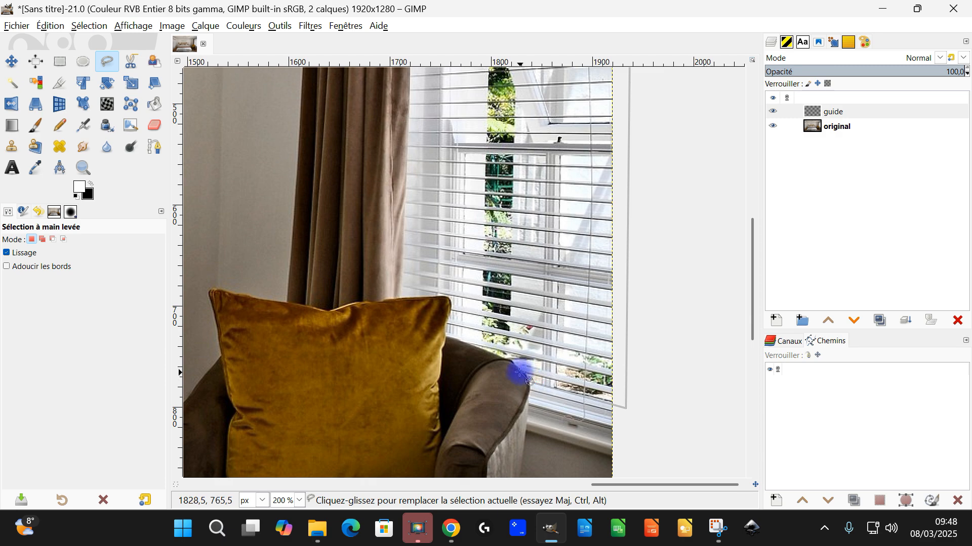
Trace the window outline around the armchair's top, then up the left side of the greenery, and close it at the starting point
scroll(520, 374, up, 2)
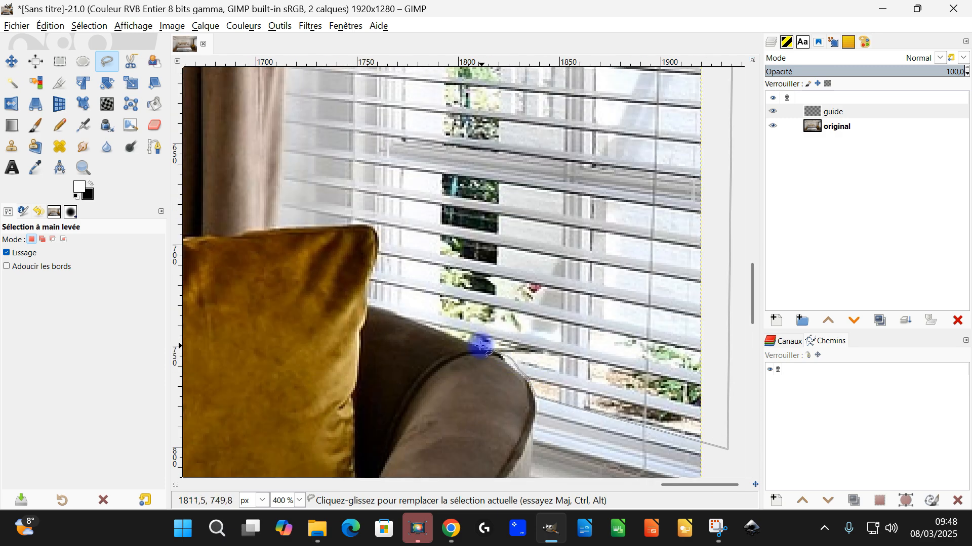
key(space)
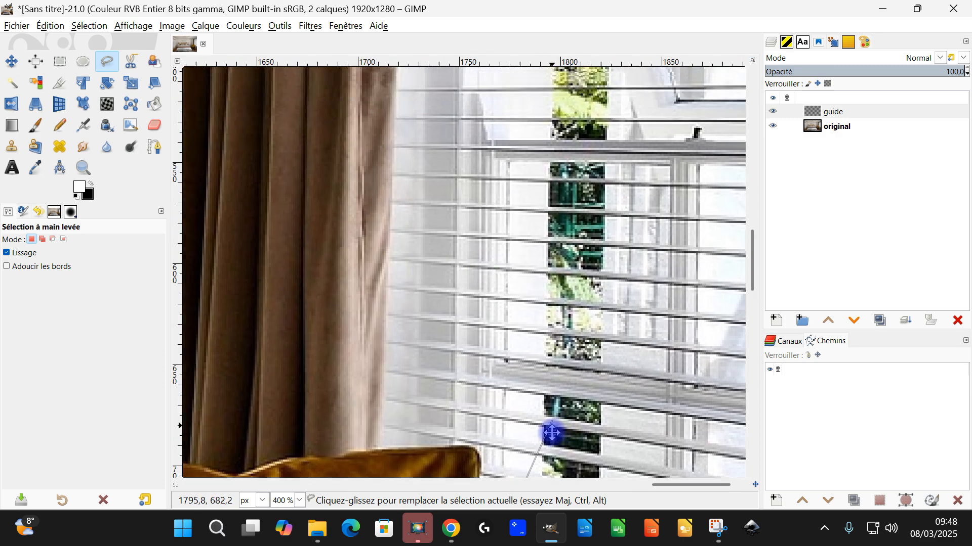
scroll(500, 428, down, 1)
key(space)
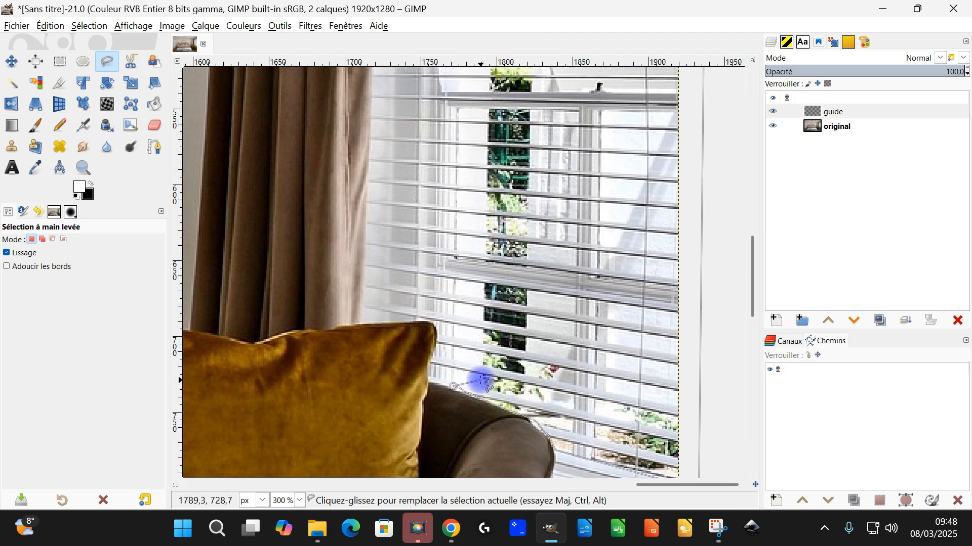
click(486, 384)
key(space)
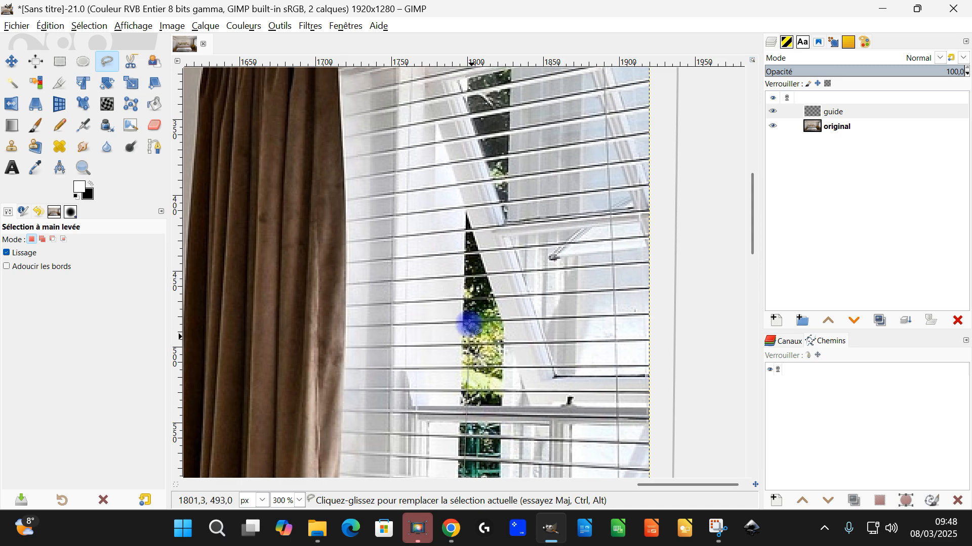
key(space)
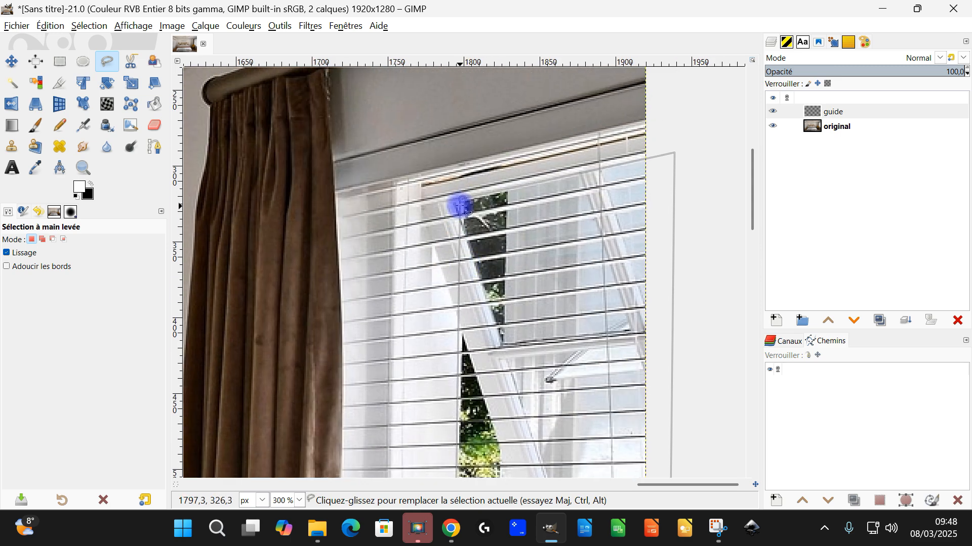
click(461, 198)
key(space)
Move the outline point above the armchair to the greenery's lower-left corner and confirm the window selection
scroll(474, 435, up, 5)
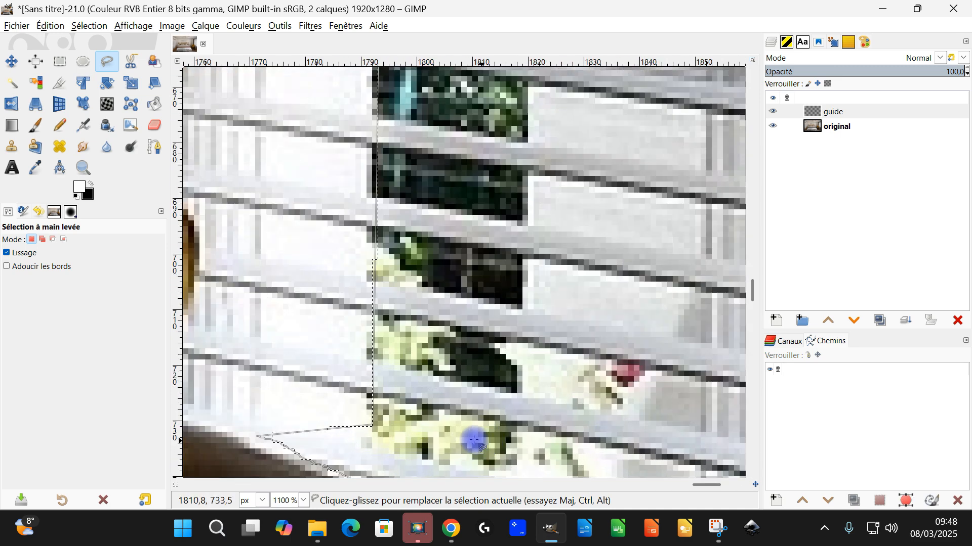
key(space)
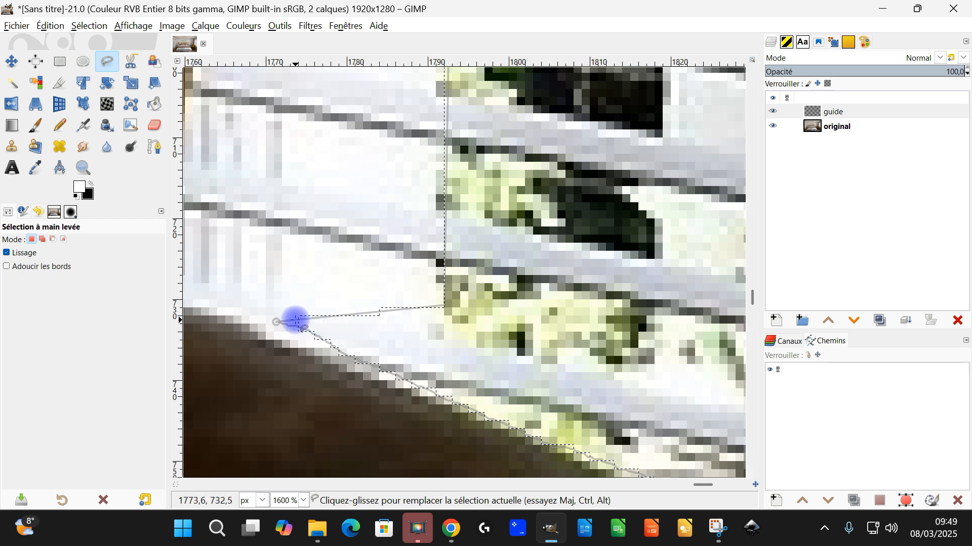
drag(277, 323, 433, 381)
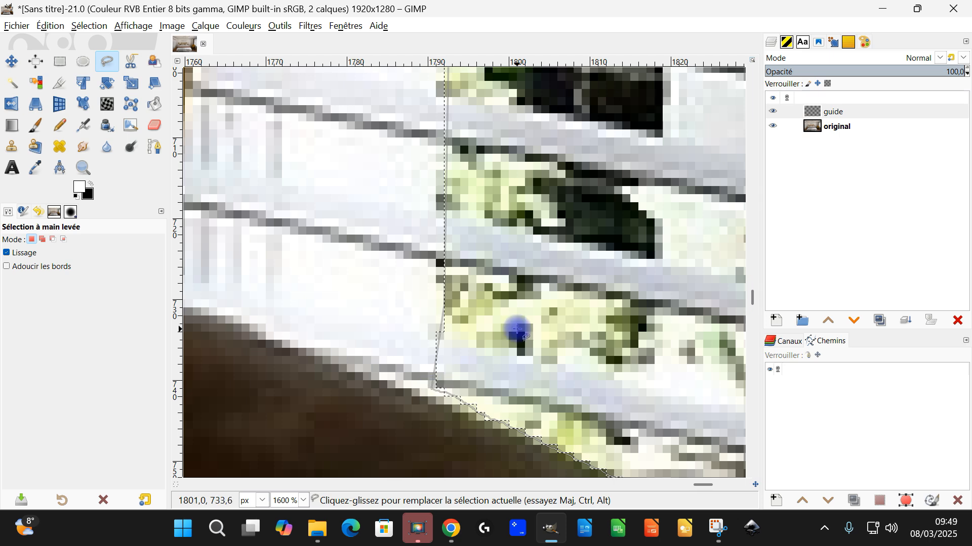
scroll(516, 330, down, 5)
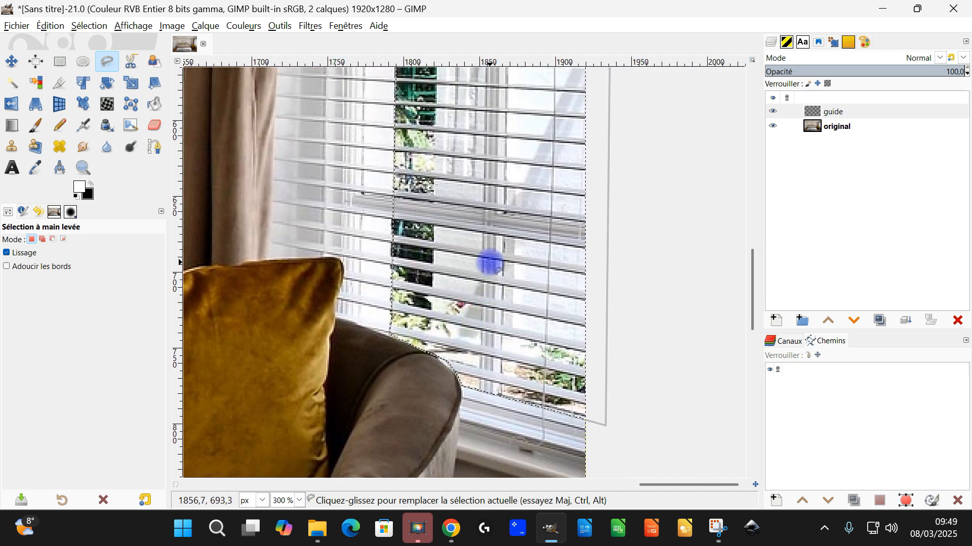
key(Return)
Set the Free Select tool to subtract mode and remove the horizontal rail across the lower window from the selection
drag(536, 226, 506, 291)
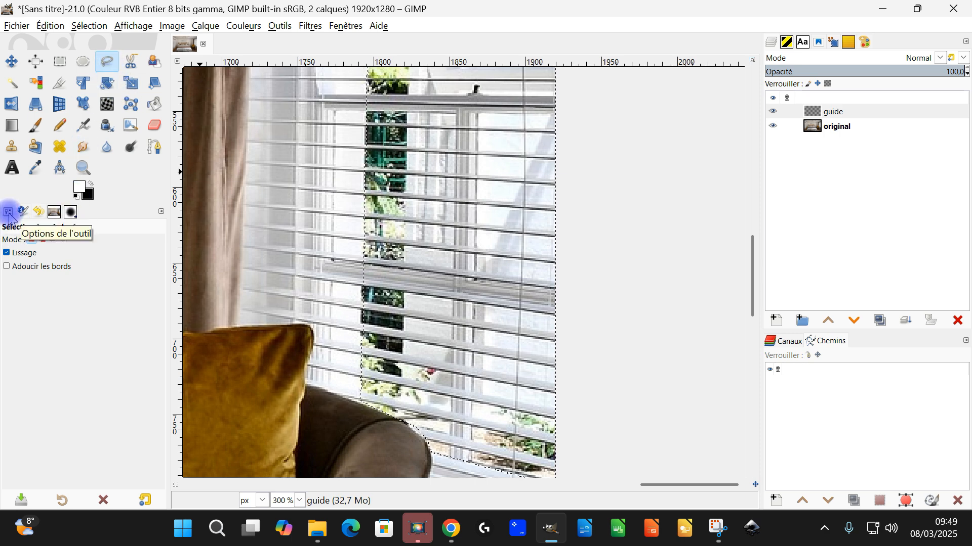
click(54, 240)
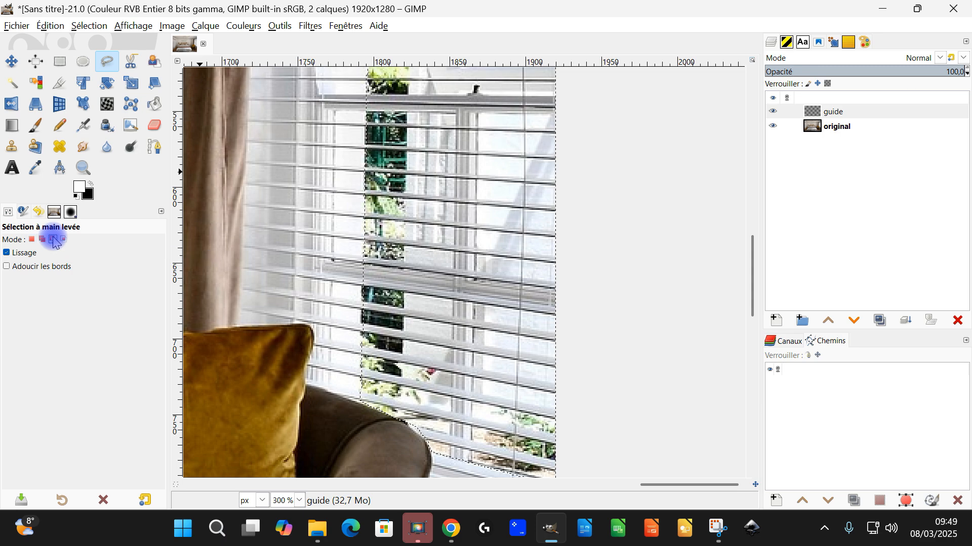
scroll(503, 351, down, 2)
scroll(491, 232, up, 4)
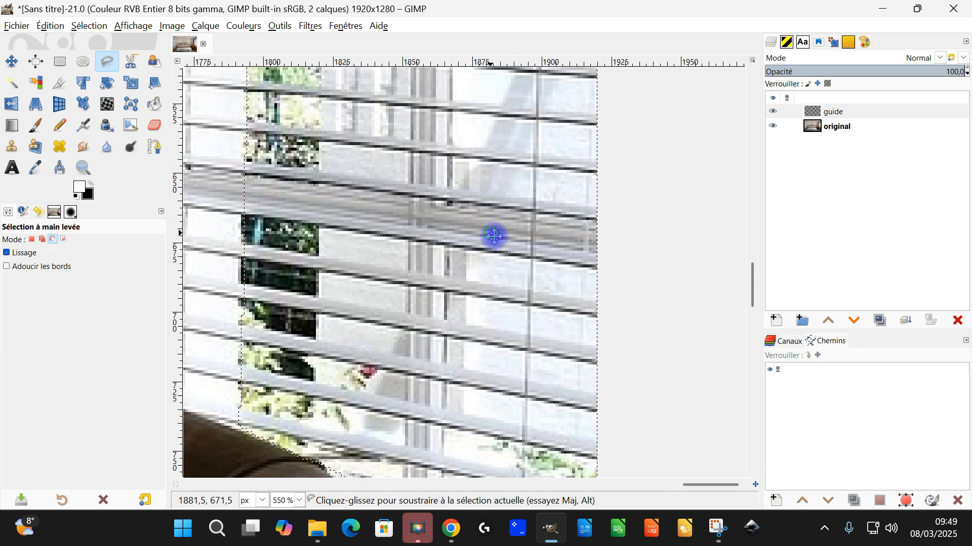
click(667, 310)
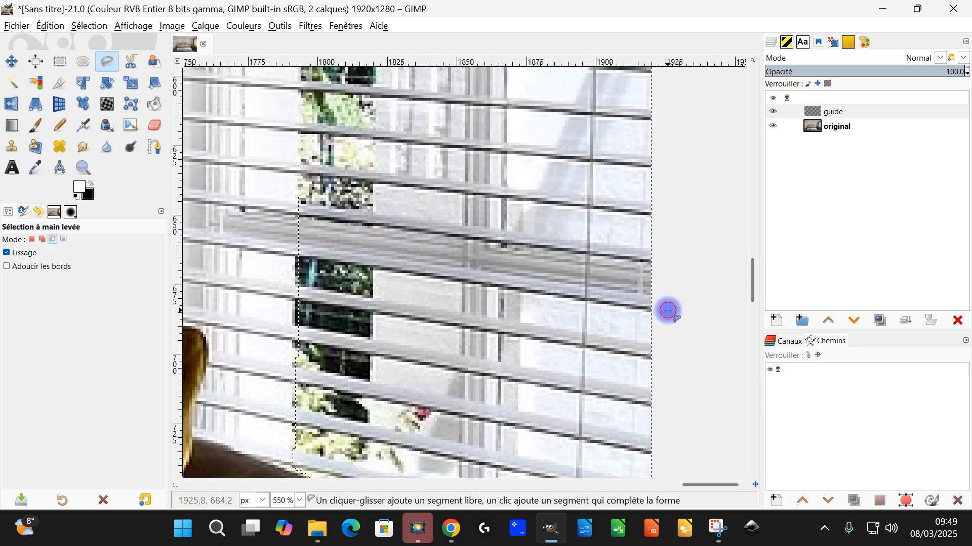
drag(283, 247, 434, 296)
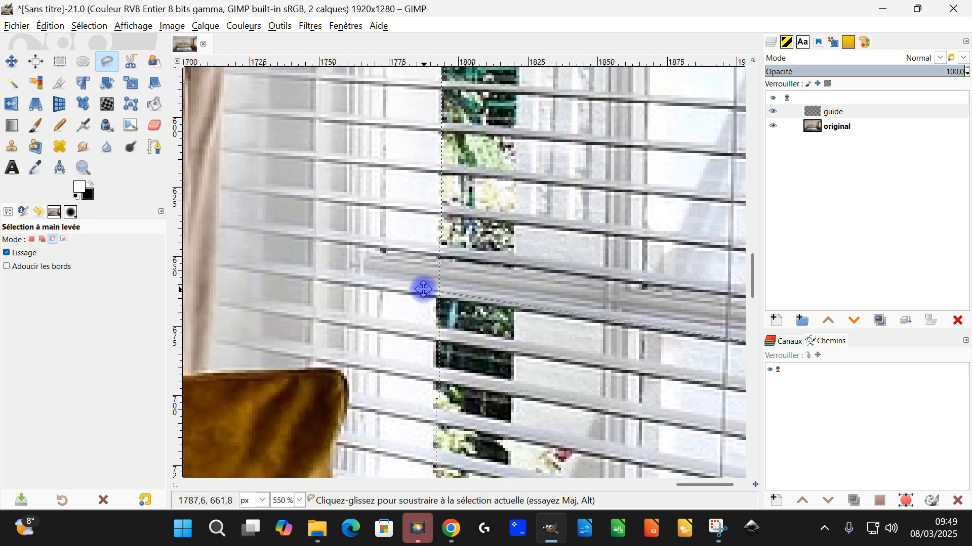
click(426, 296)
click(432, 252)
drag(539, 293, 318, 247)
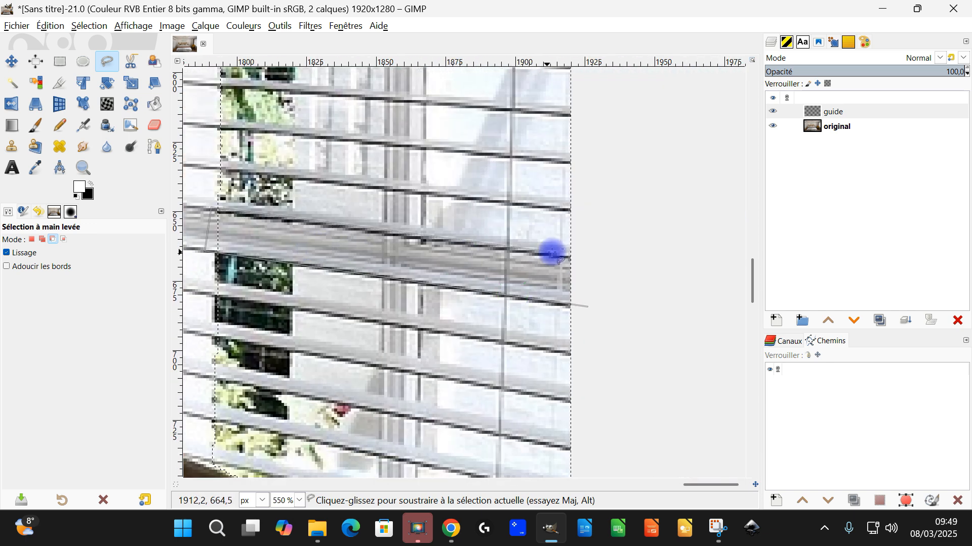
click(624, 257)
click(587, 307)
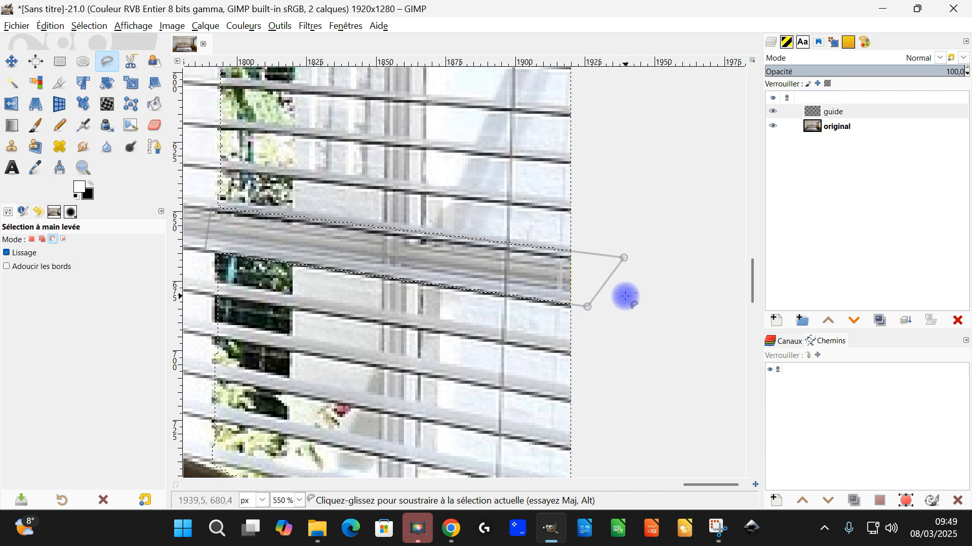
key(Return)
Start outlining the tilted sash frame for subtraction, following its outer slanted edge down to the cross rail and past the image's right border
scroll(521, 206, down, 2)
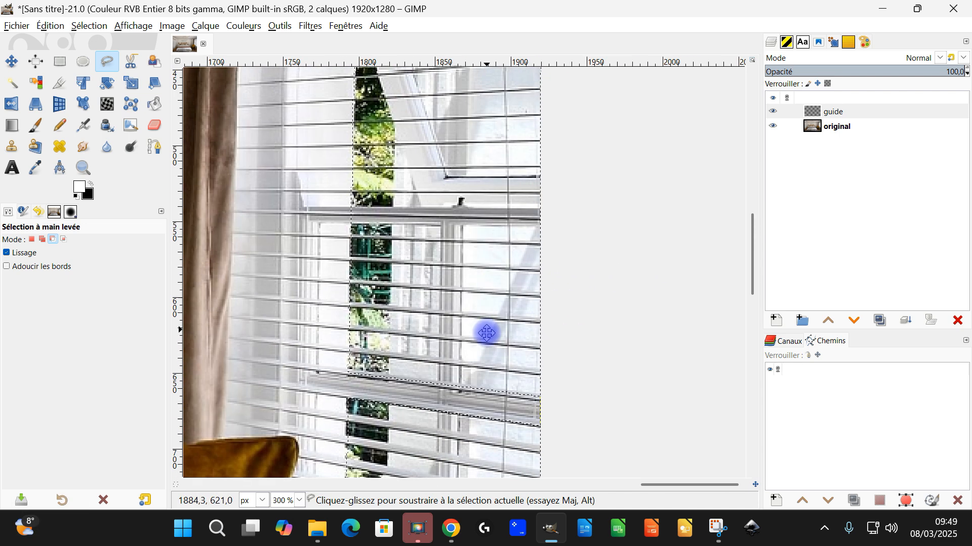
drag(487, 333, 461, 386)
drag(397, 193, 416, 322)
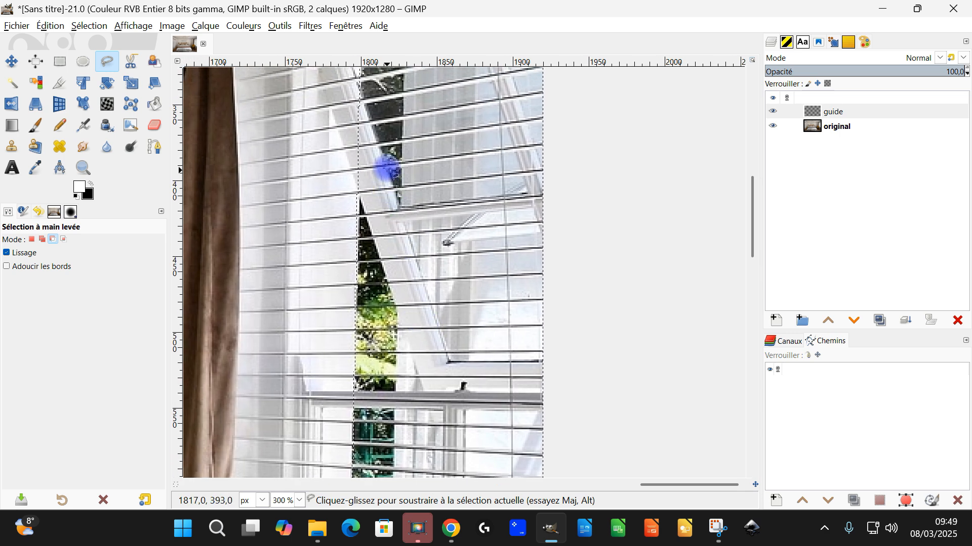
scroll(389, 170, up, 1)
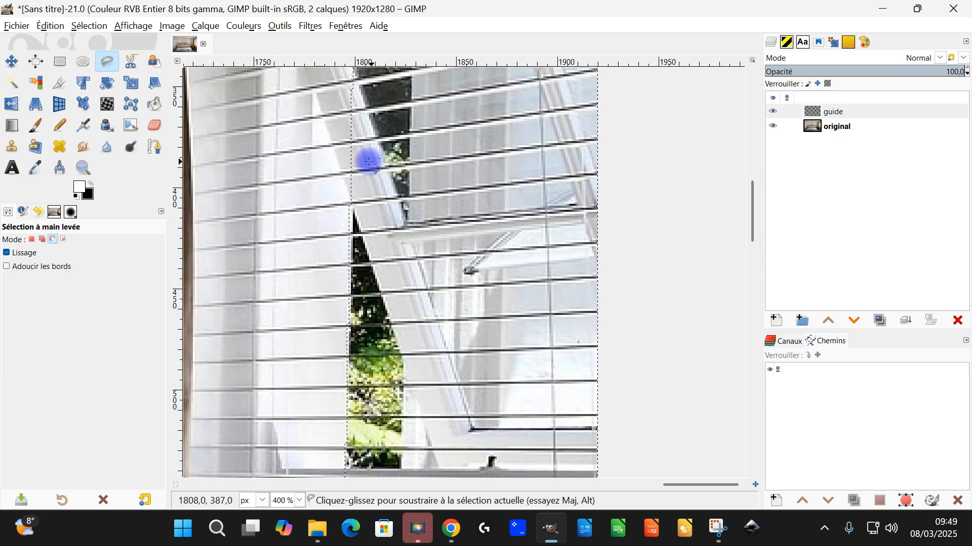
click(324, 116)
drag(415, 416, 399, 308)
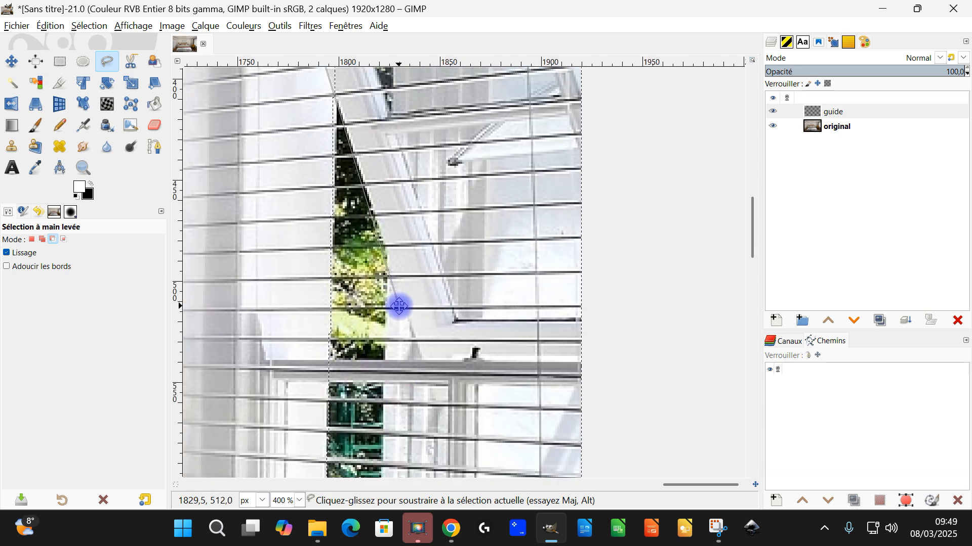
click(425, 362)
scroll(455, 386, right, 3)
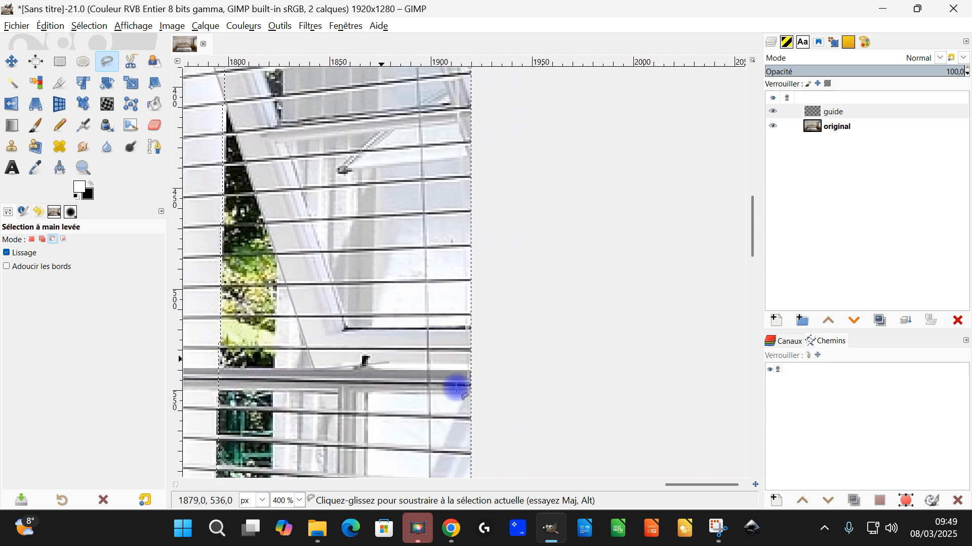
click(516, 330)
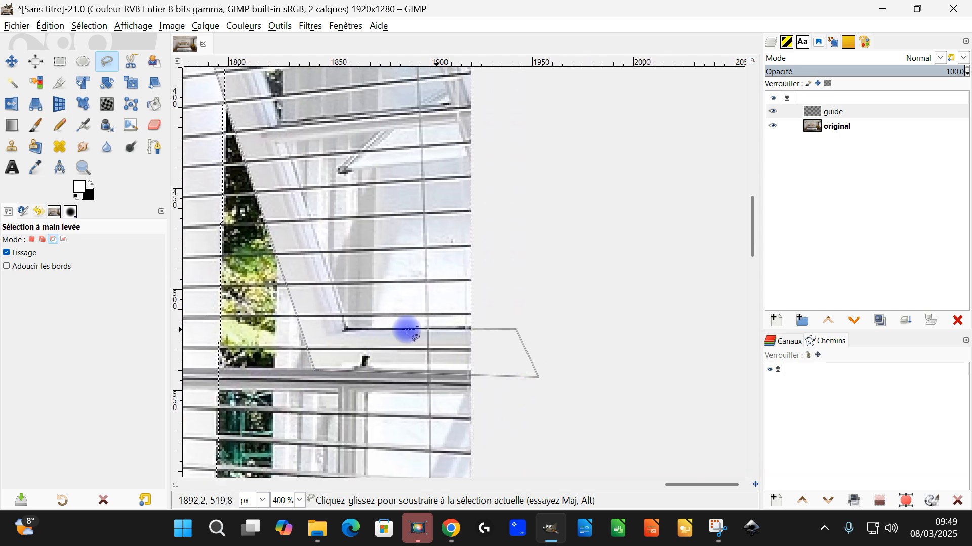
Trace the tilted sash's inner edge back up to its top, close the outline and subtract the frame from the selection
click(347, 325)
scroll(384, 334, left, 3)
scroll(383, 243, up, 5)
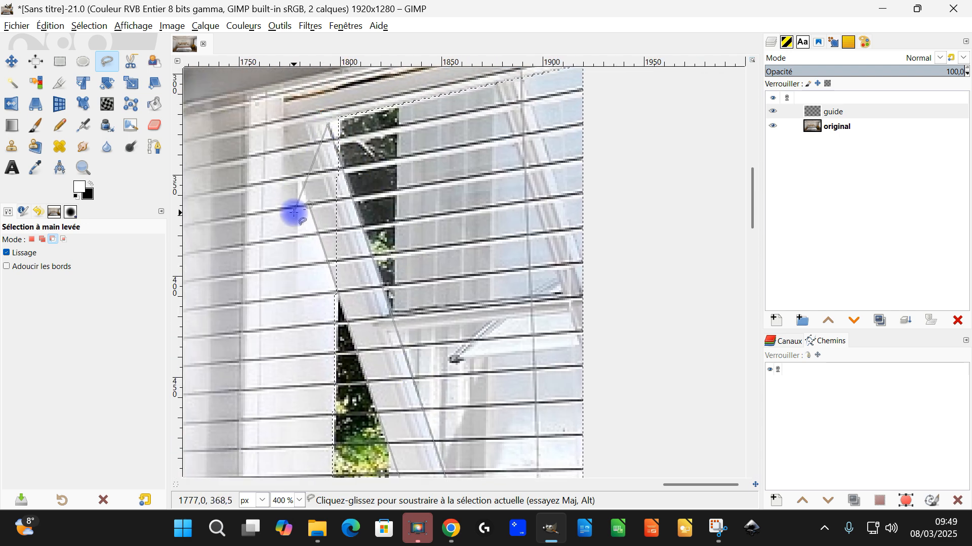
scroll(308, 252, up, 2)
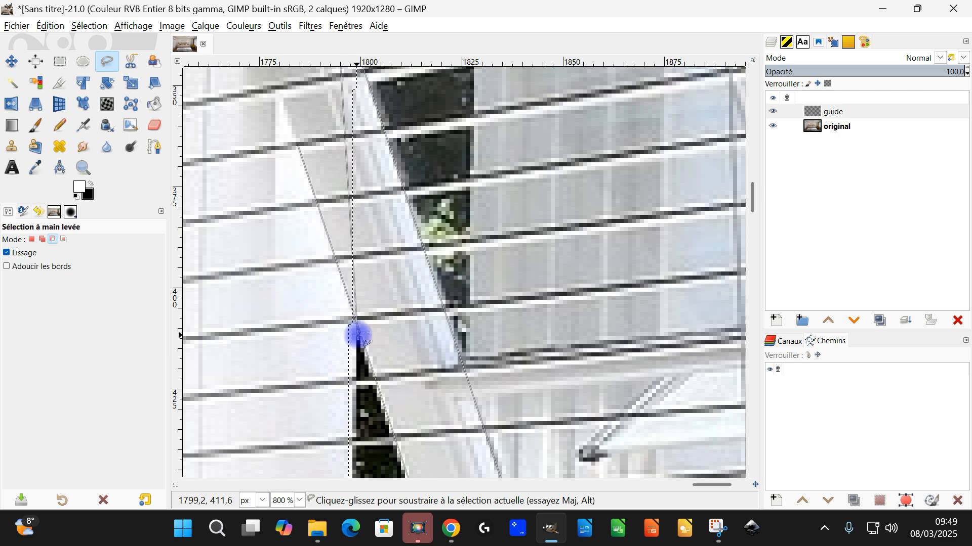
scroll(357, 336, down, 3)
scroll(406, 349, up, 3)
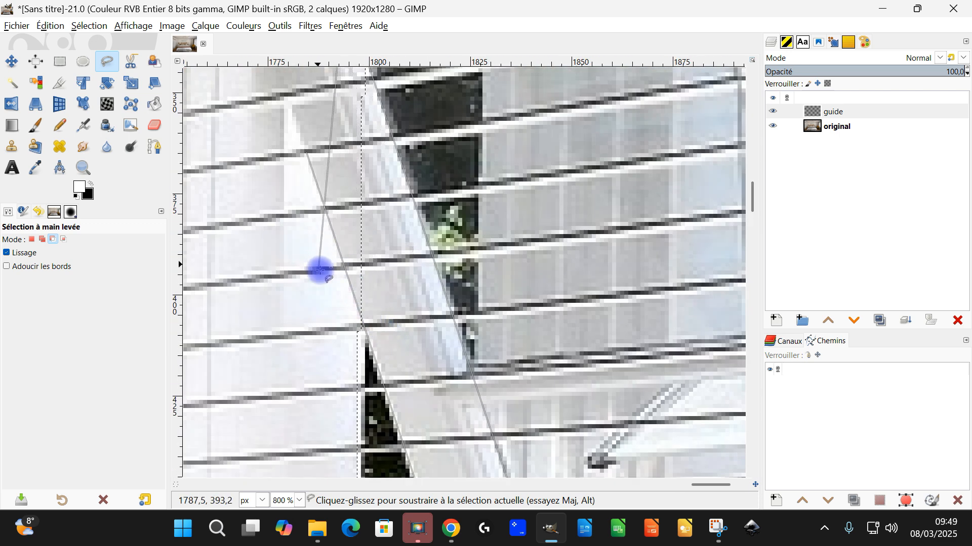
scroll(320, 271, down, 5)
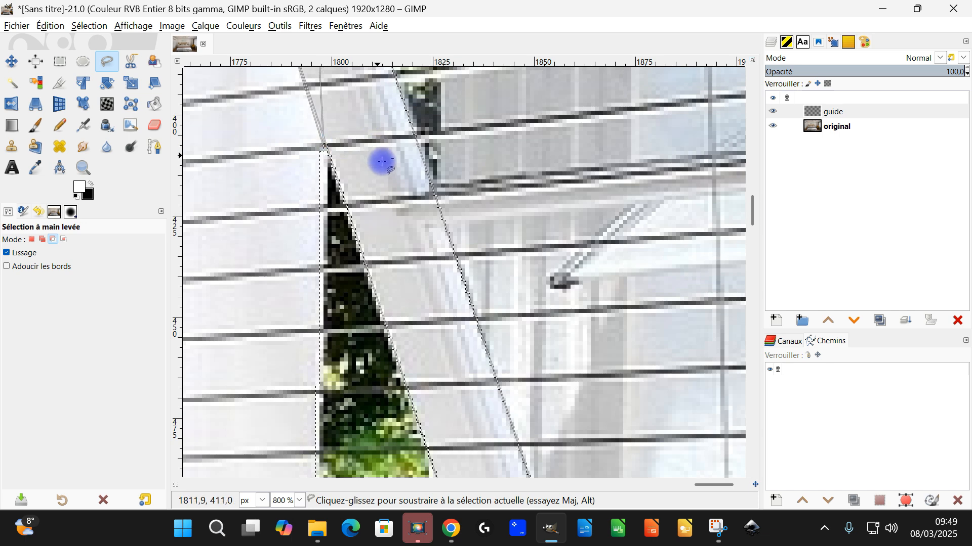
scroll(379, 159, down, 5)
click(482, 153)
key(Return)
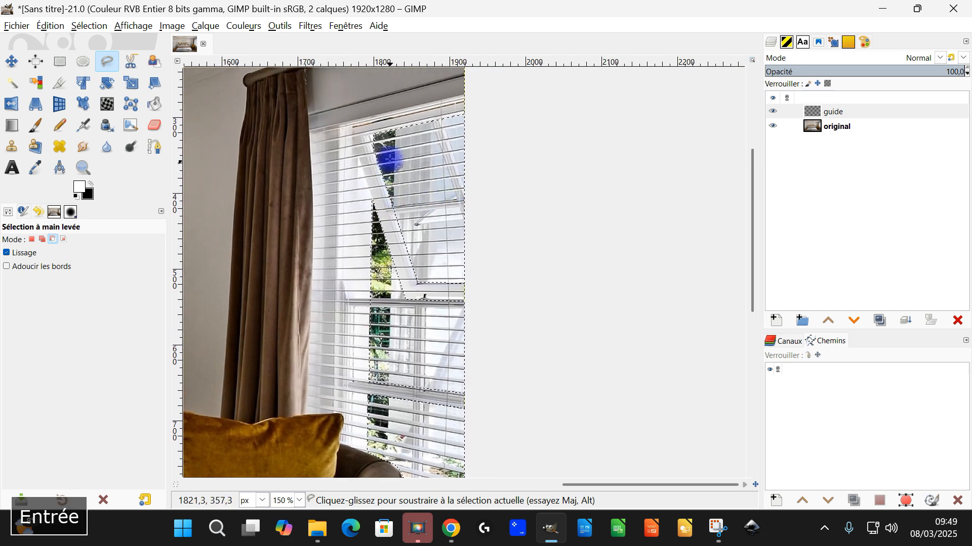
Outline the pale area between the greenery strip and the brighter right-hand panes in the upper window and subtract it from the selection
scroll(387, 180, up, 2)
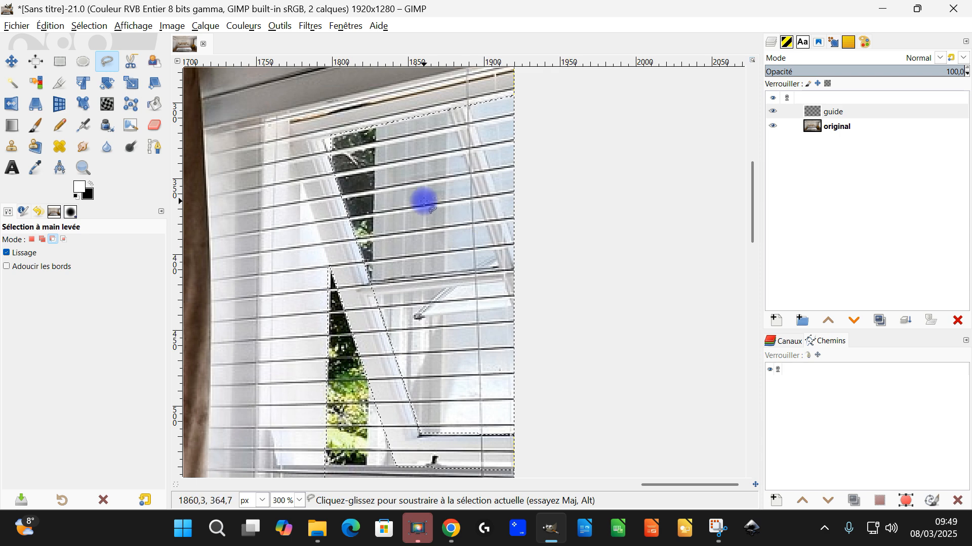
drag(453, 94, 438, 442)
click(386, 415)
click(355, 285)
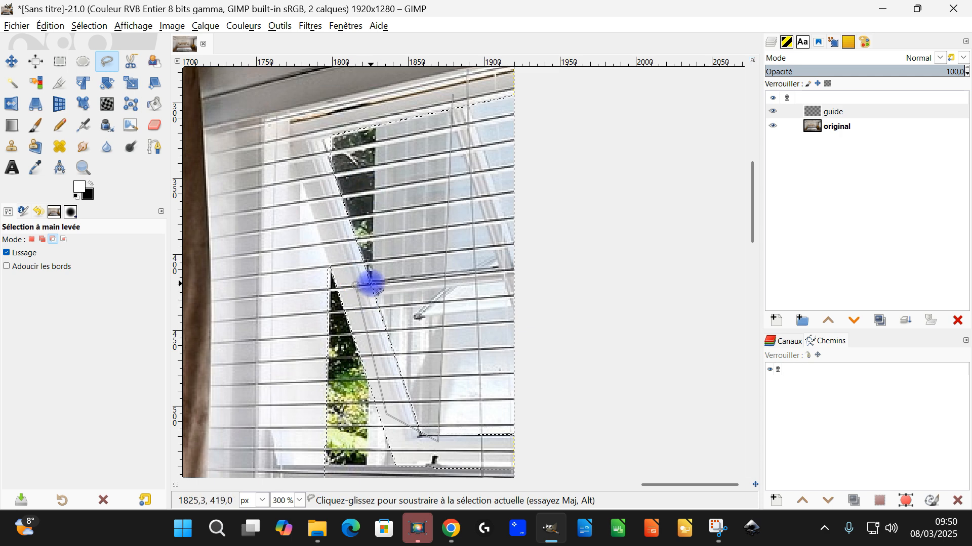
click(374, 115)
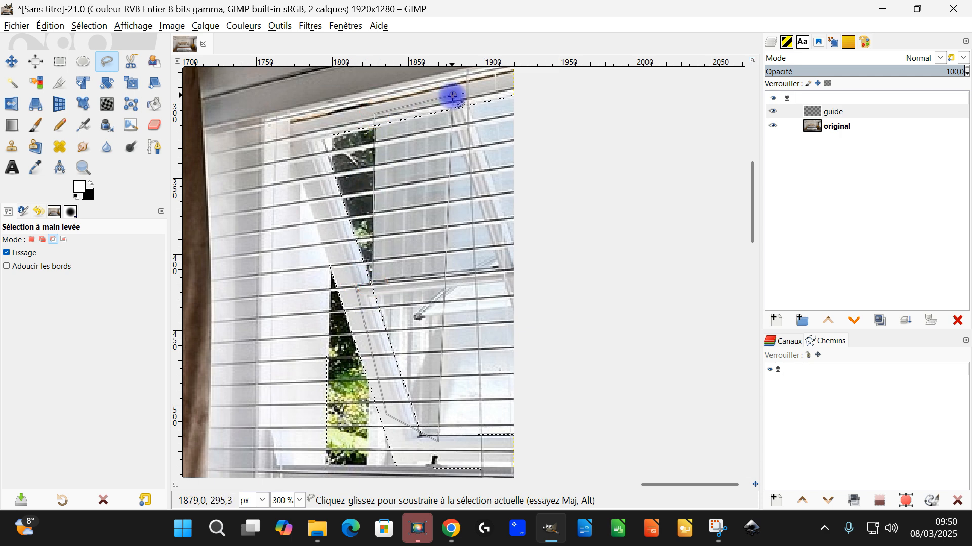
key(Return)
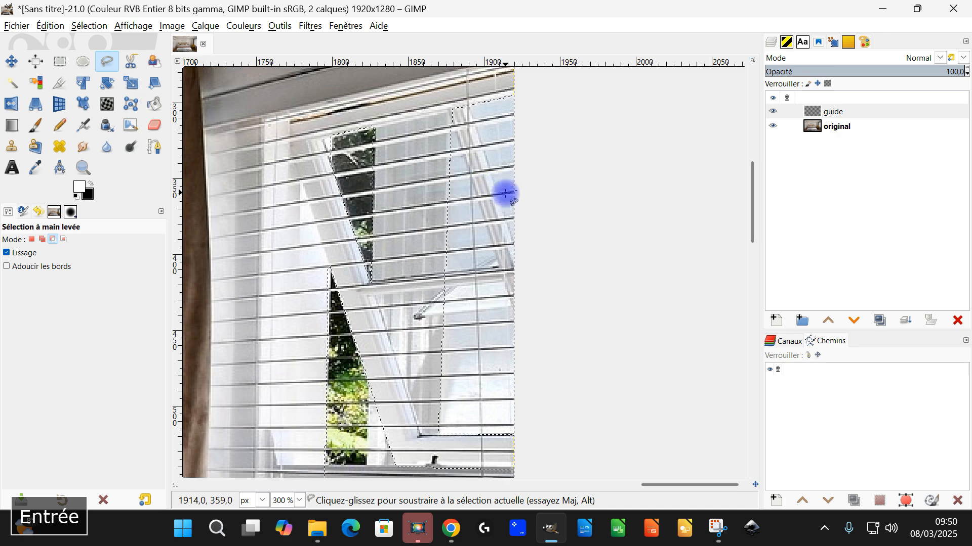
Examine the window selection with the quick mask switched on, and switch the mask off again
scroll(505, 194, down, 3)
scroll(501, 288, up, 3)
scroll(475, 314, down, 3)
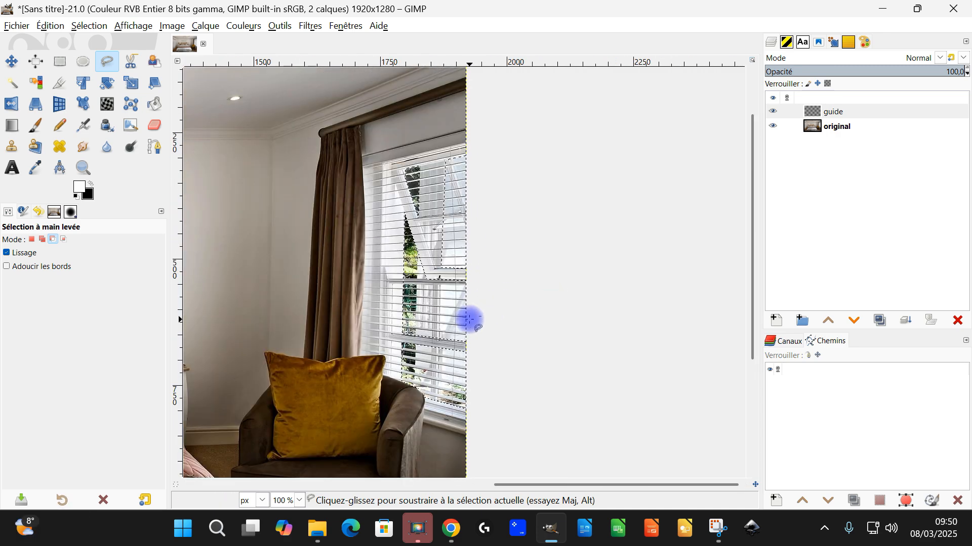
click(176, 485)
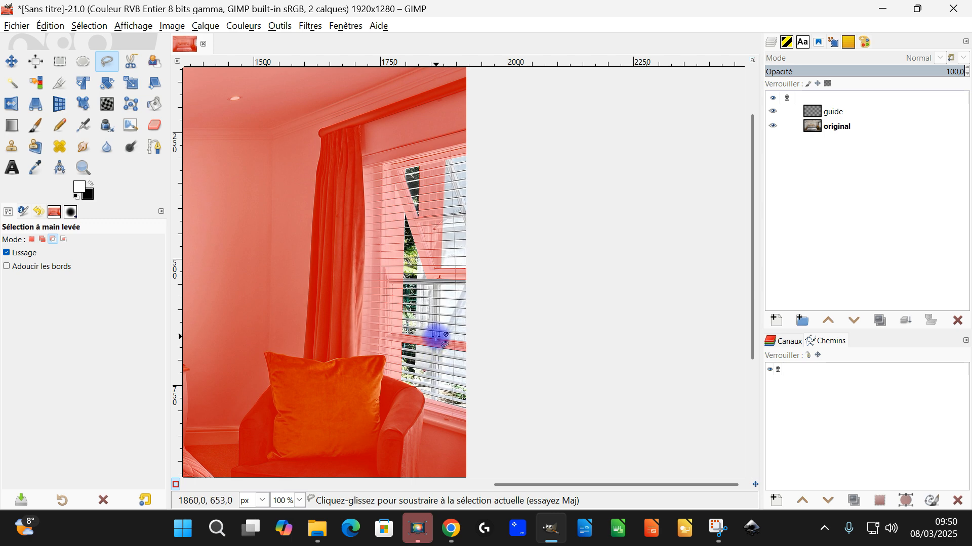
scroll(433, 332, up, 2)
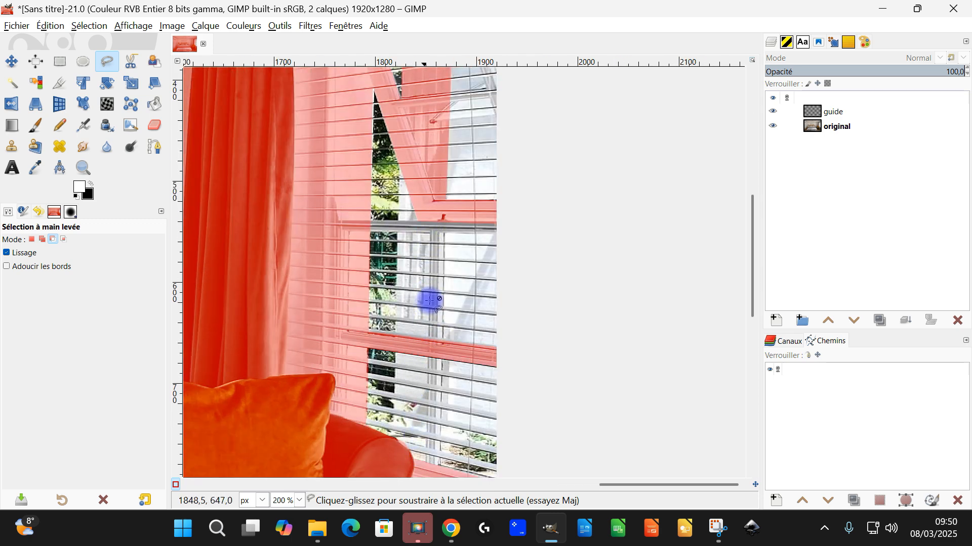
click(176, 487)
scroll(433, 257, down, 2)
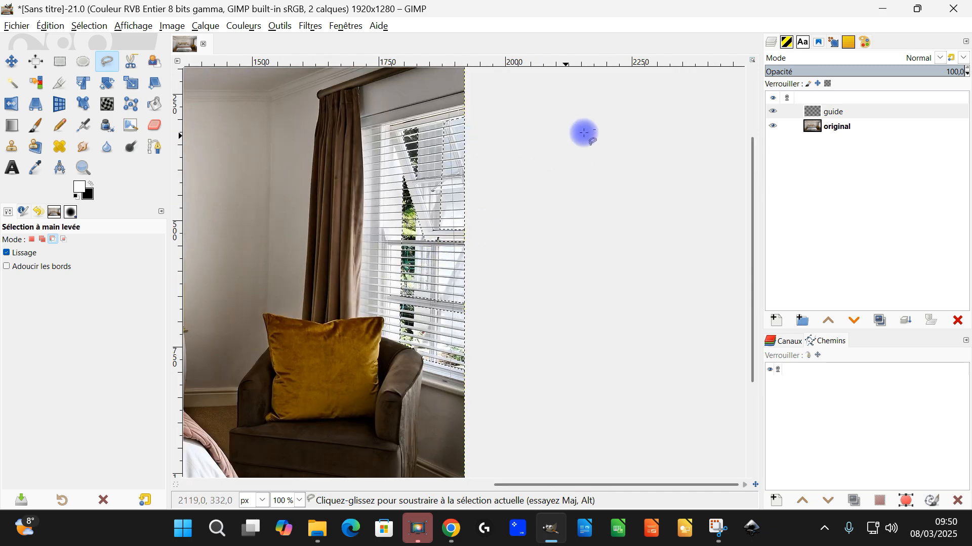
Fill the window selection with the white foreground colour on the guide layer and clear the selection
click(833, 112)
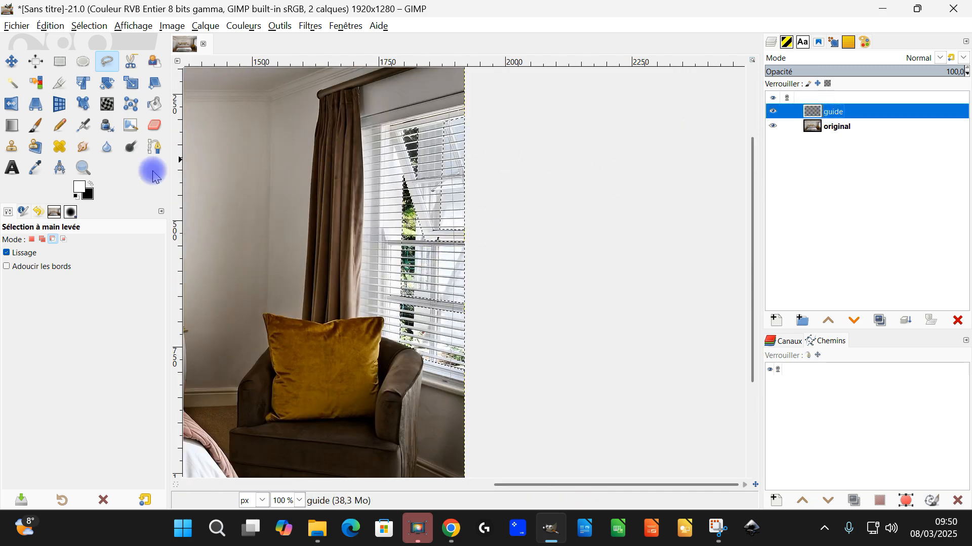
drag(79, 187, 484, 188)
scroll(512, 251, down, 2)
scroll(508, 251, up, 2)
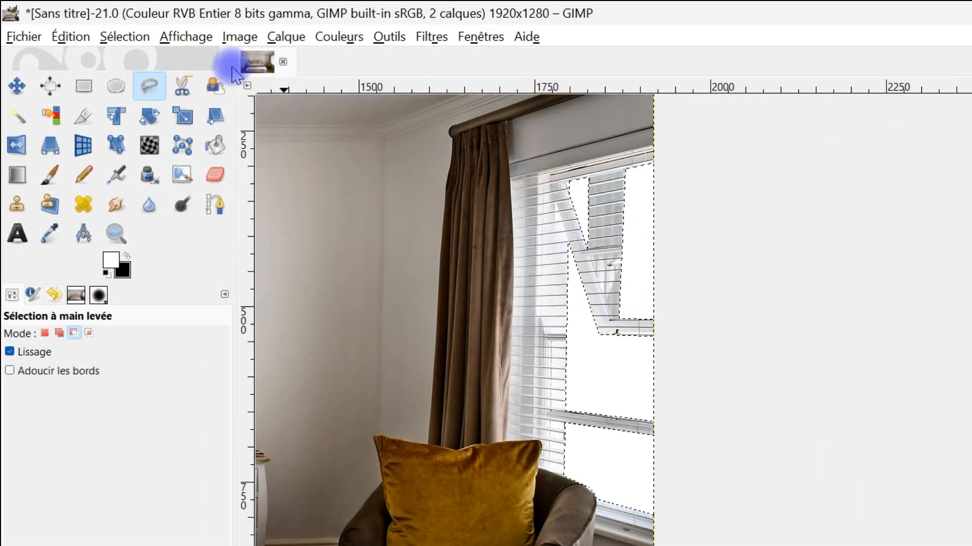
click(124, 36)
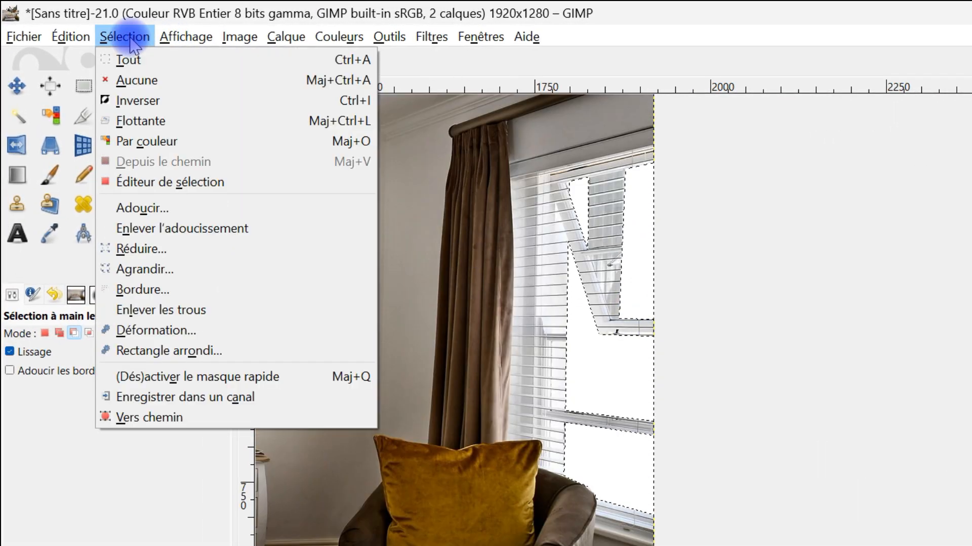
click(138, 81)
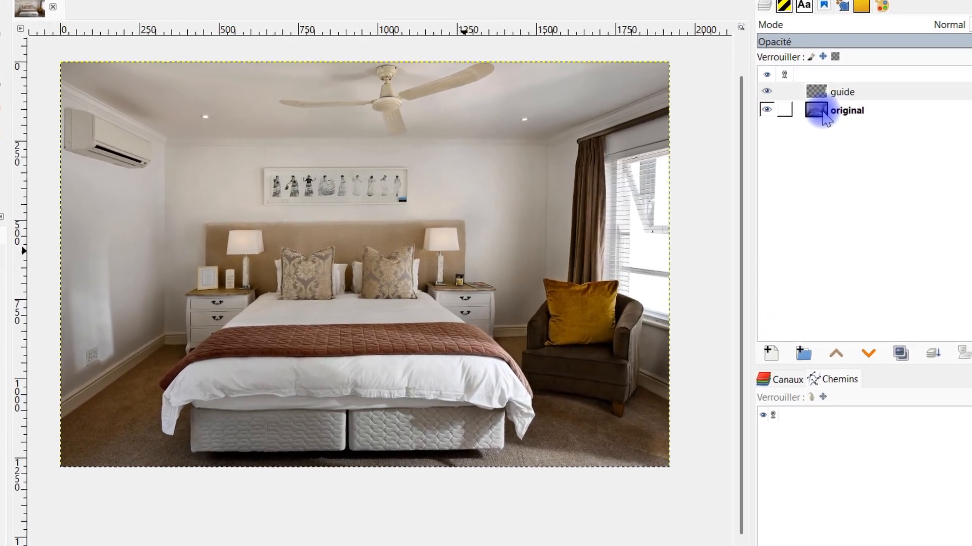
Make the original layer active and open G'MIC-Qt on it, searching "gui" for the Guided Light Rays filter
click(822, 115)
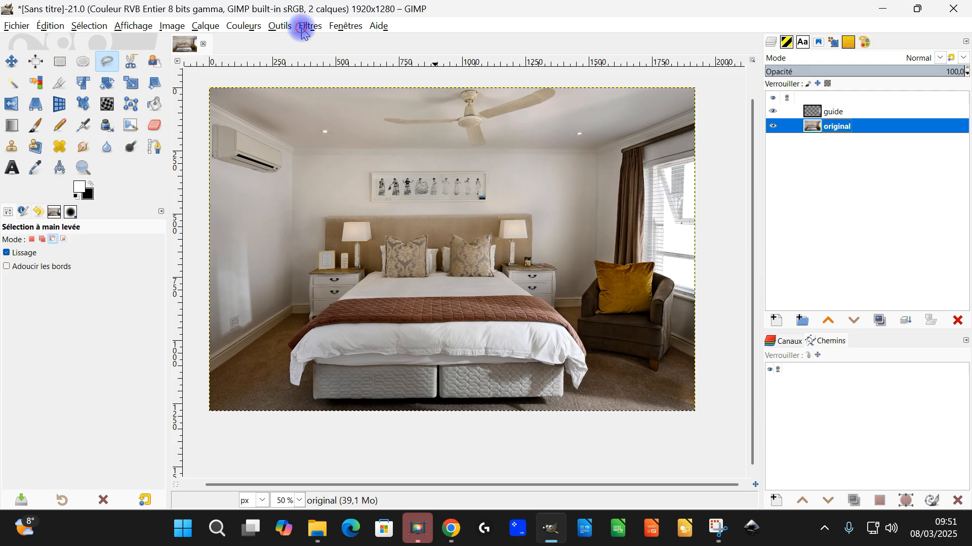
click(303, 28)
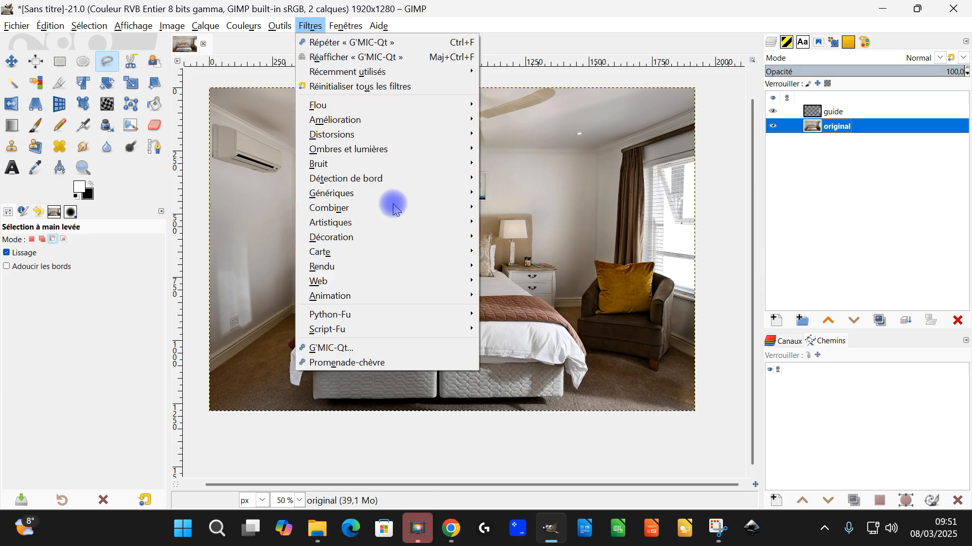
click(368, 349)
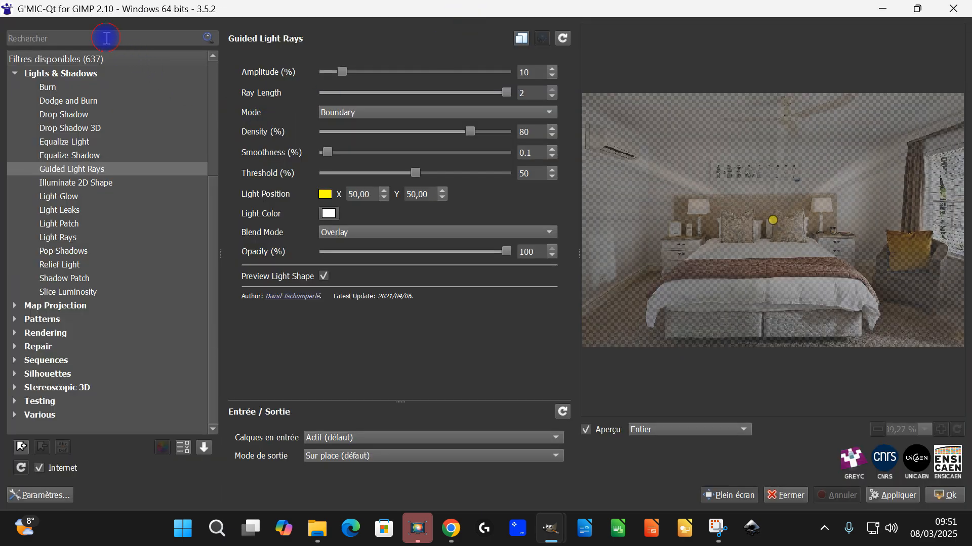
click(106, 38)
text(gui)
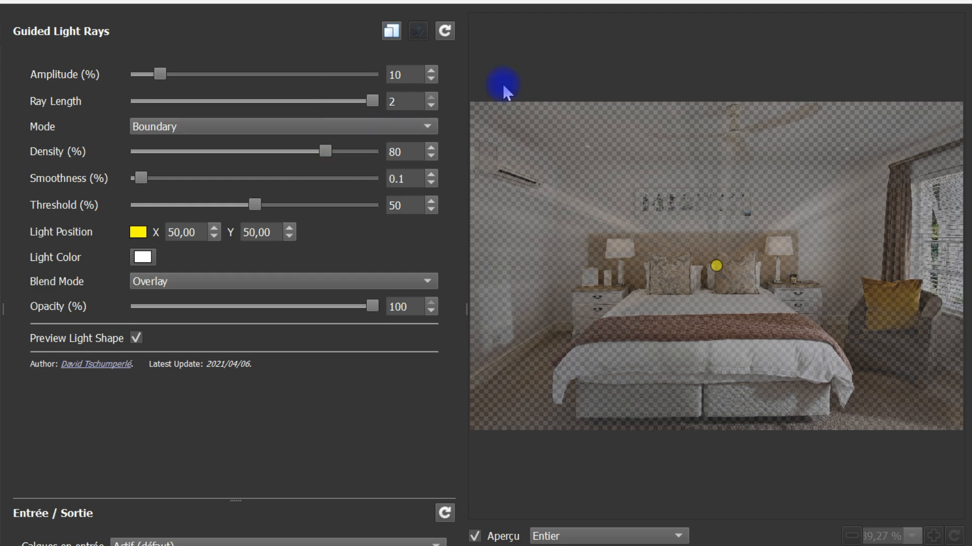
Move the Guided Light Rays light position to the window at the image's right edge, at X 102.12 and Y 44.82
click(732, 252)
drag(717, 269, 971, 251)
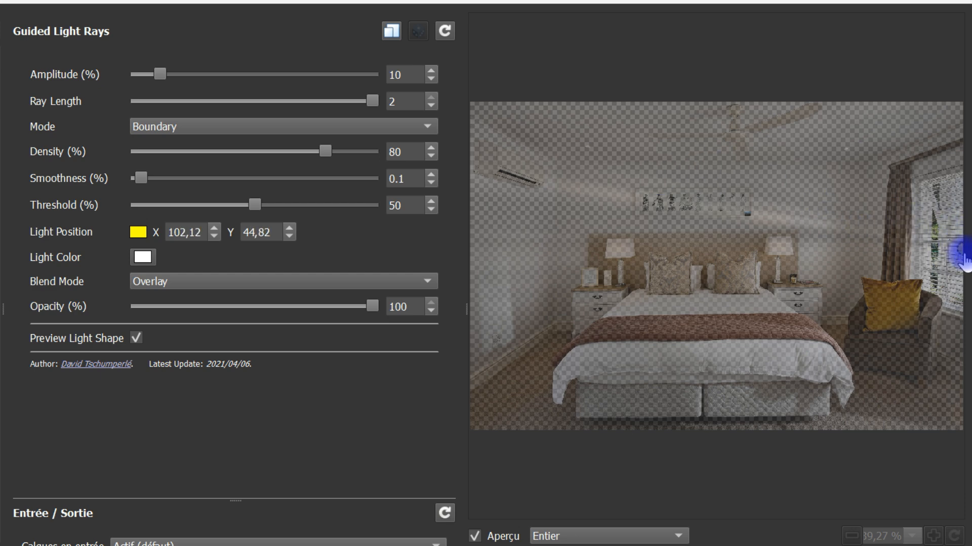
Use the active layer and those above as filter input, and move the light position to the window's upper edge, X 102.12 and Y 19.72
drag(965, 249, 944, 211)
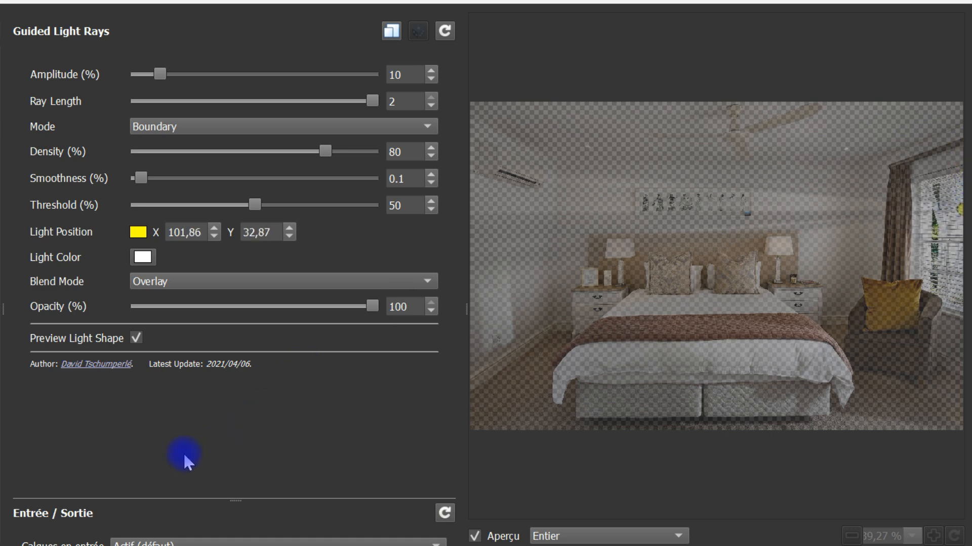
click(158, 540)
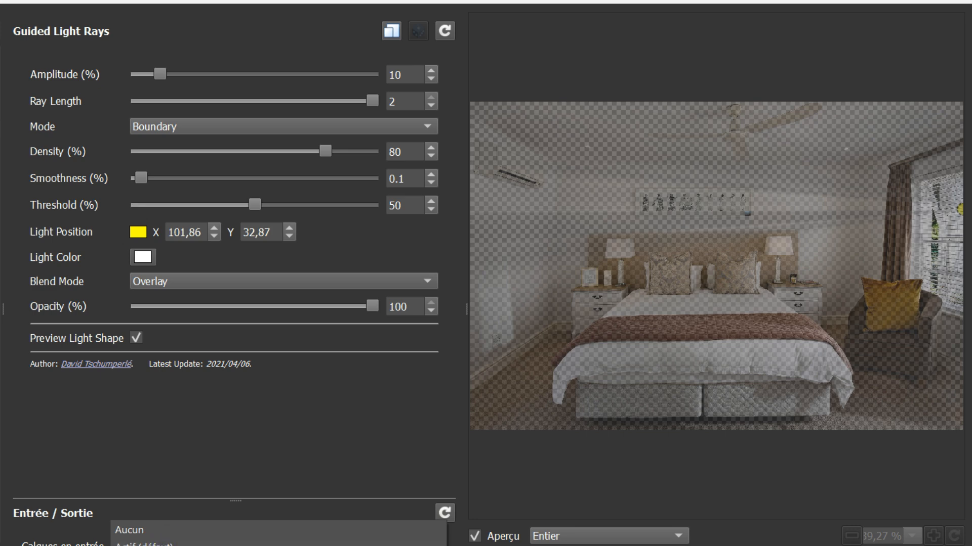
click(159, 545)
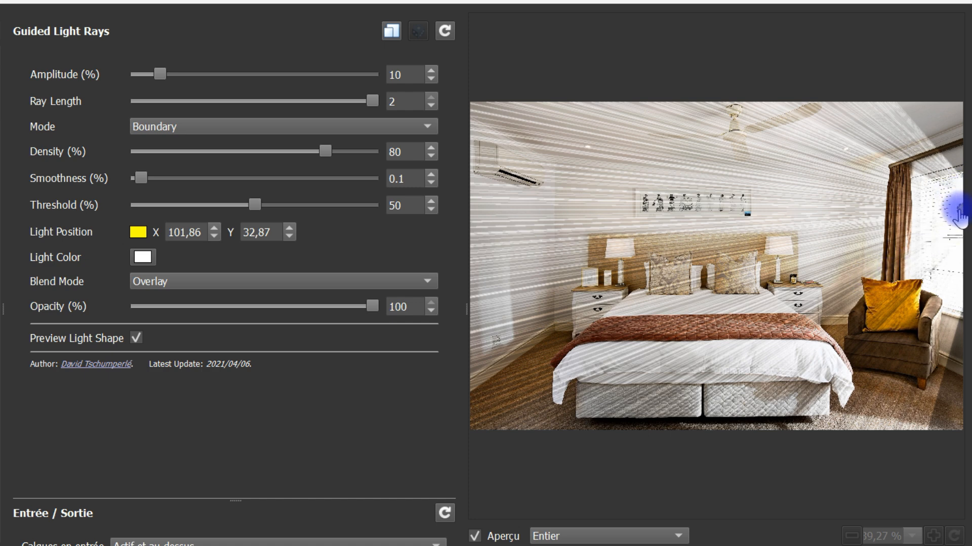
drag(960, 211, 959, 172)
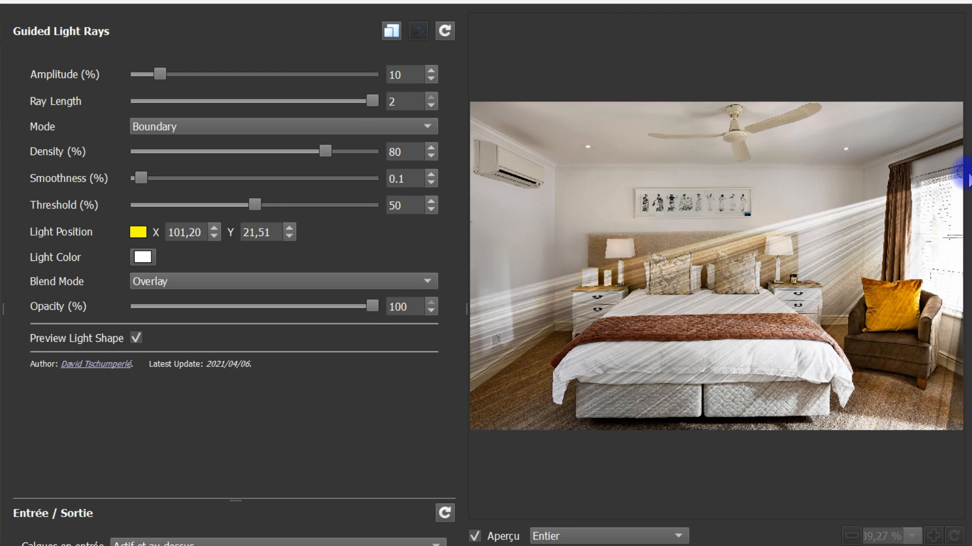
mouse_move(959, 172)
mouse_down()
mouse_move(581, 482)
mouse_move(581, 466)
mouse_move(721, 355)
mouse_move(889, 278)
mouse_move(965, 187)
mouse_move(968, 167)
mouse_up()
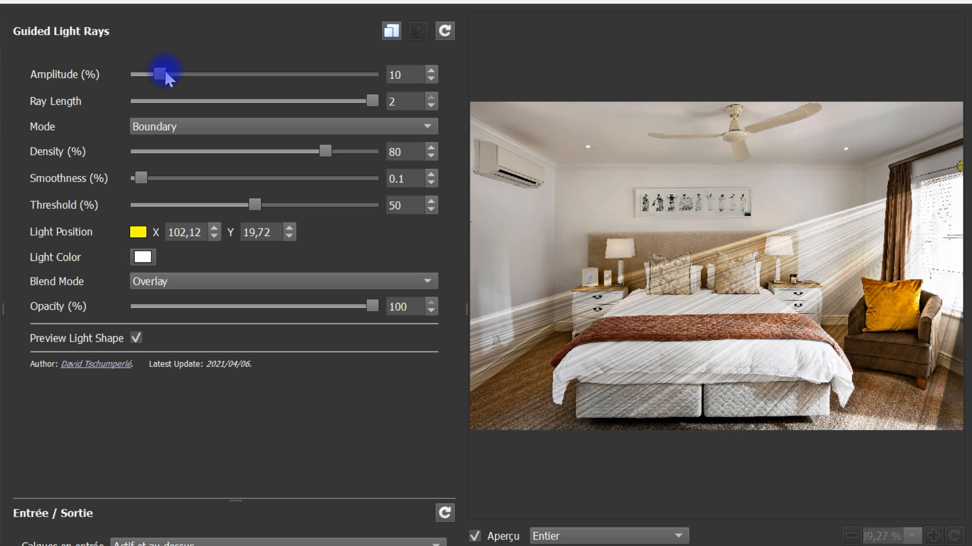
Set the rays' amplitude to 70.6 %, ray length to 1.59, density to 74.2 %, smoothness to 1.11 % and threshold to 93.1 %
drag(172, 73, 305, 74)
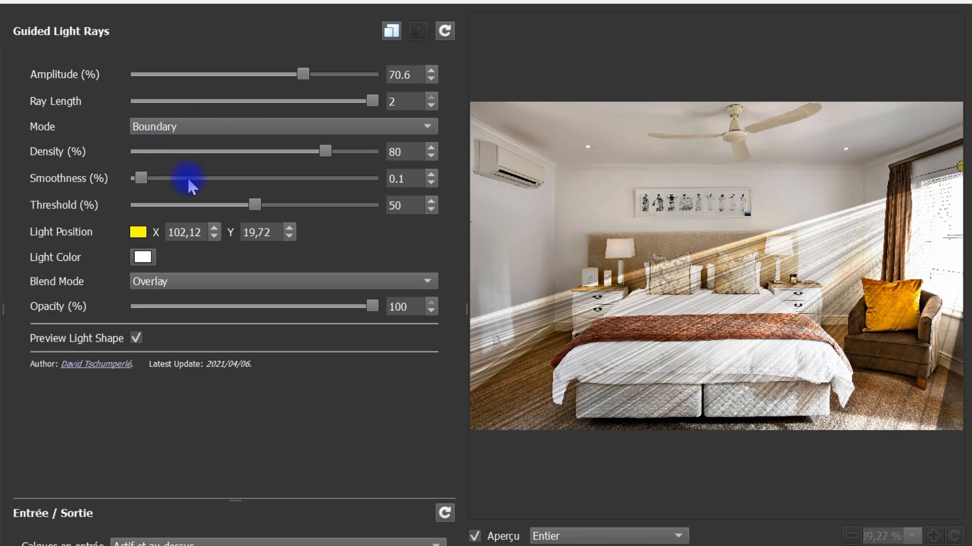
mouse_move(325, 151)
mouse_down()
mouse_move(96, 159)
mouse_move(177, 149)
mouse_move(314, 156)
mouse_up()
drag(371, 101, 242, 122)
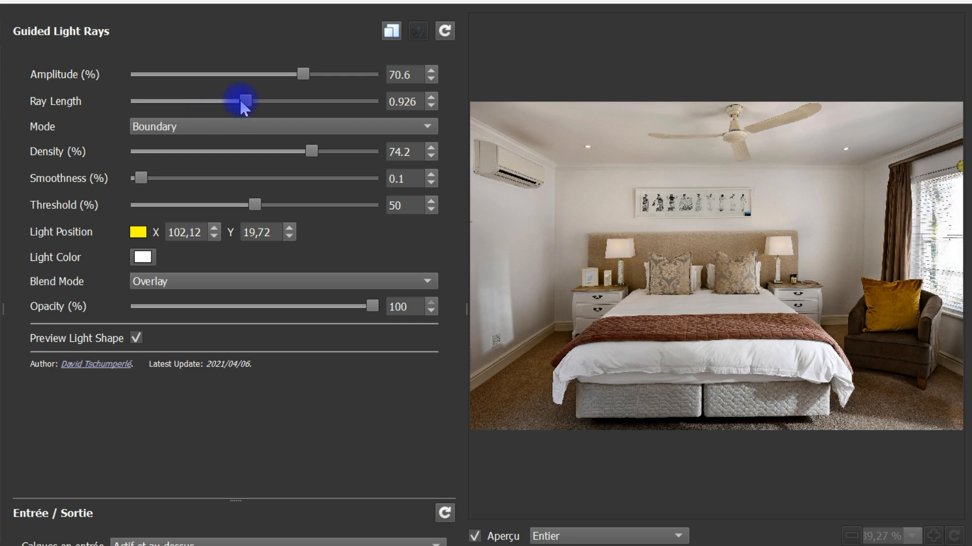
drag(244, 104, 305, 106)
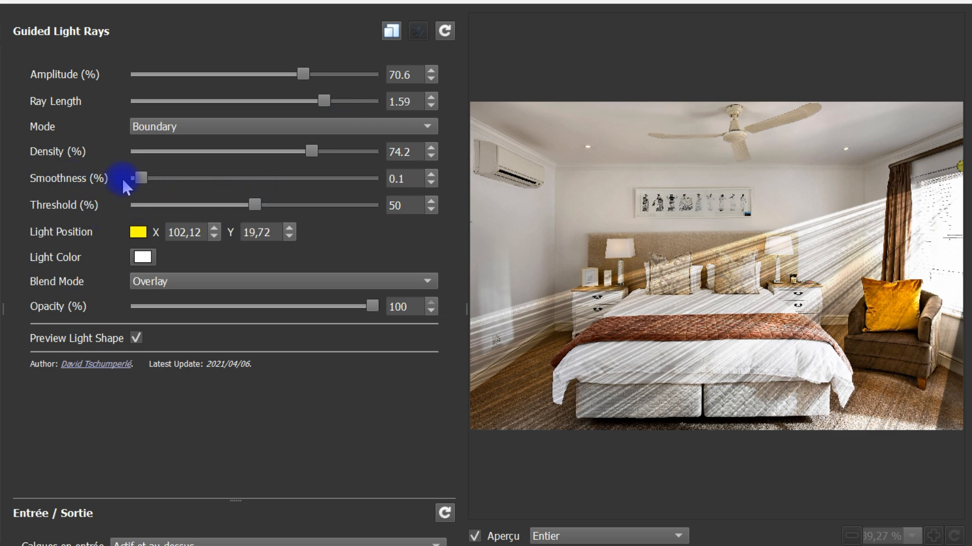
drag(145, 179, 193, 179)
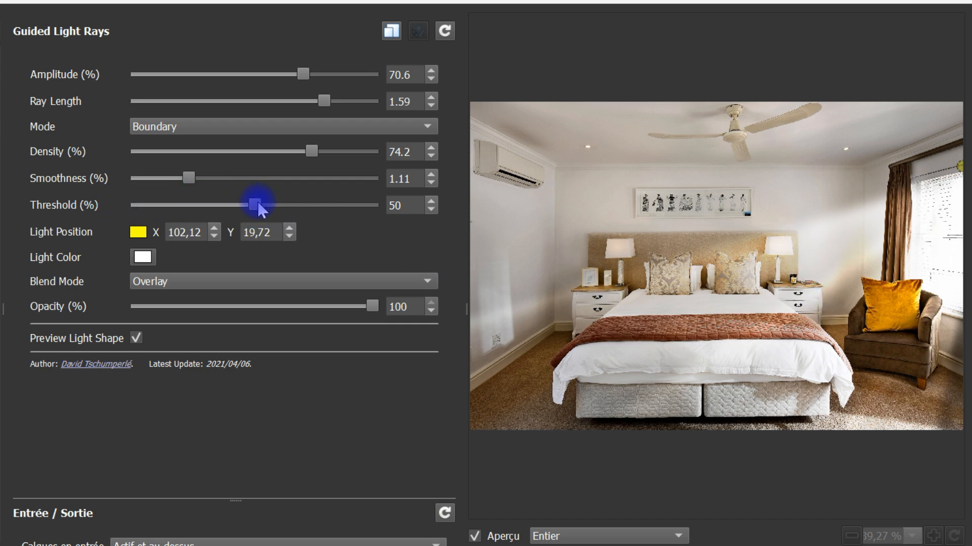
drag(269, 208, 362, 216)
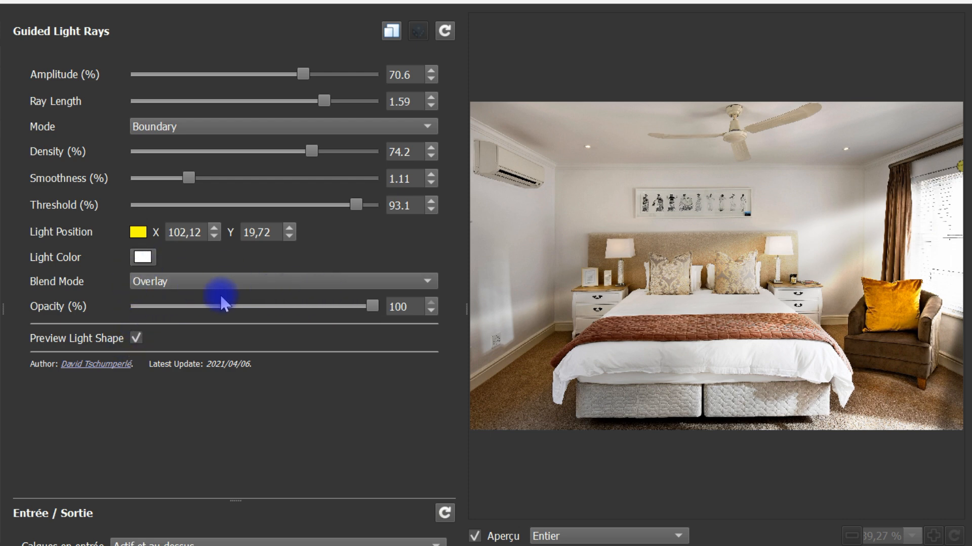
Try the Grain Merge and Soft Light blend modes for the rays, and return to Overlay at 100 % opacity
click(227, 281)
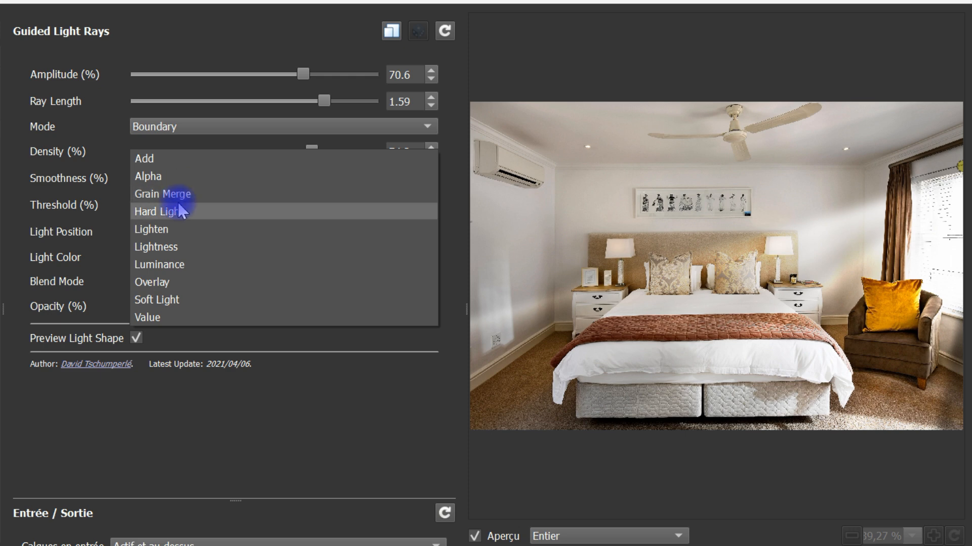
click(196, 194)
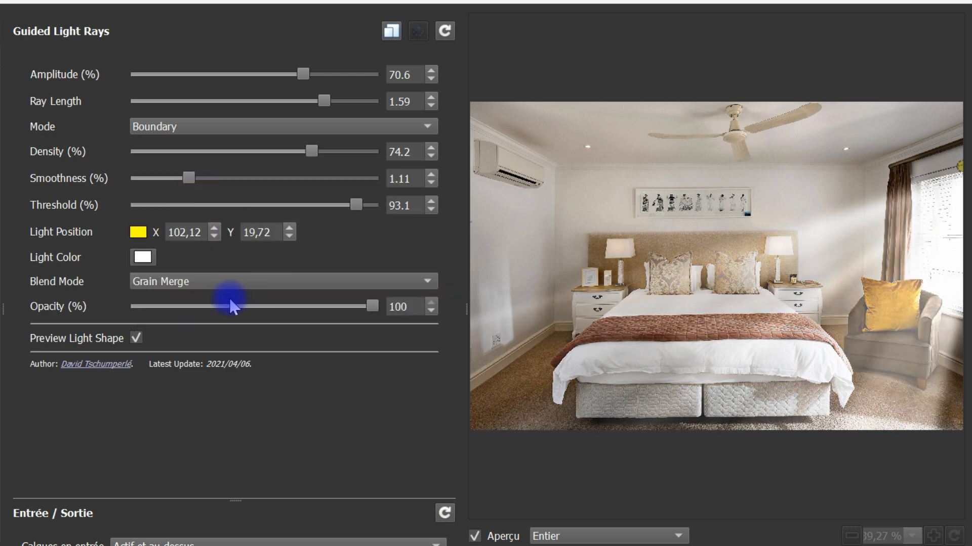
click(219, 282)
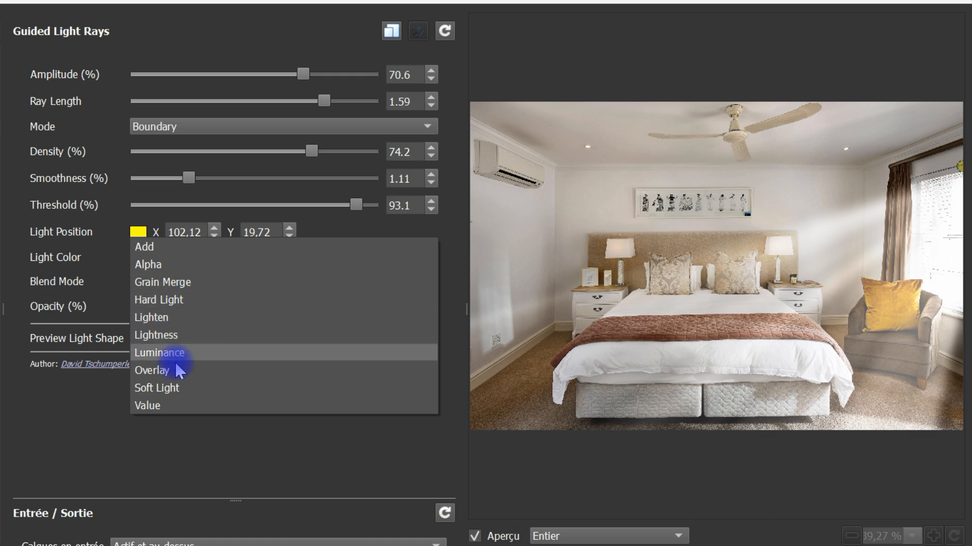
click(173, 388)
click(225, 284)
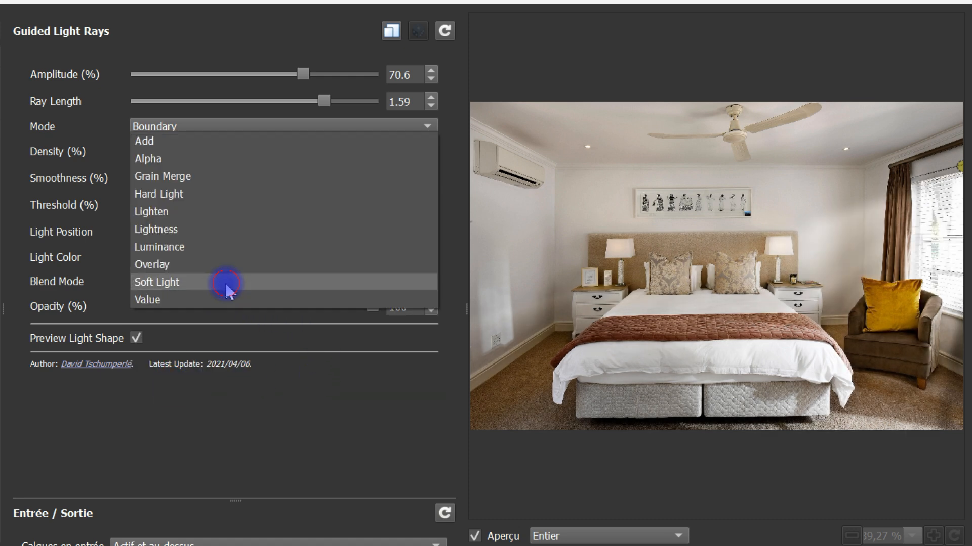
click(207, 265)
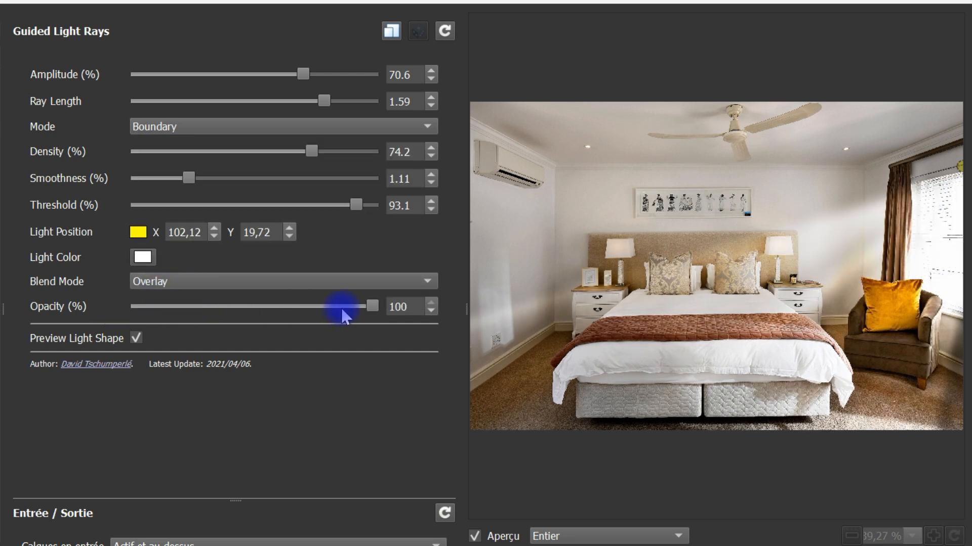
mouse_move(373, 307)
mouse_down()
mouse_move(130, 307)
mouse_move(384, 306)
mouse_up()
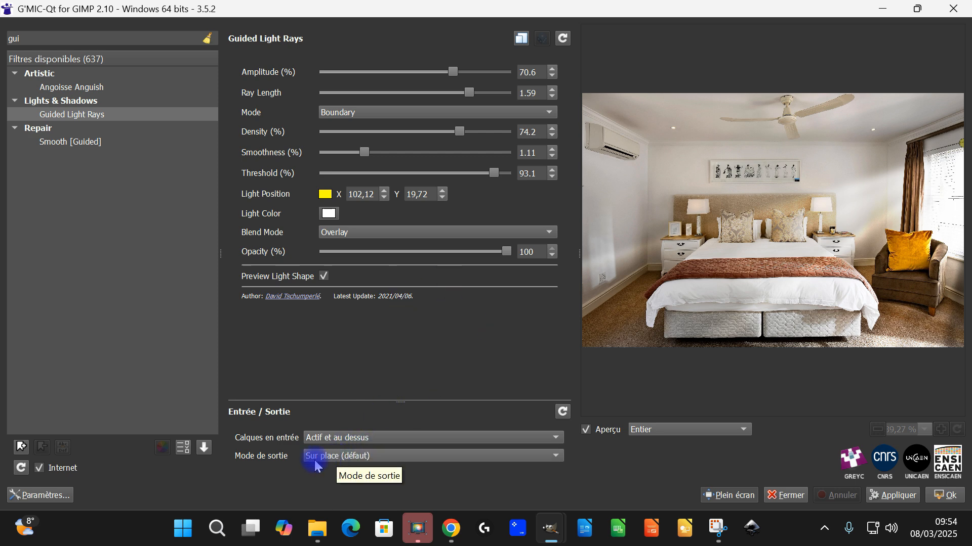
Set the filter's output mode to new layers, apply Guided Light Rays and close G'MIC-Qt
click(455, 456)
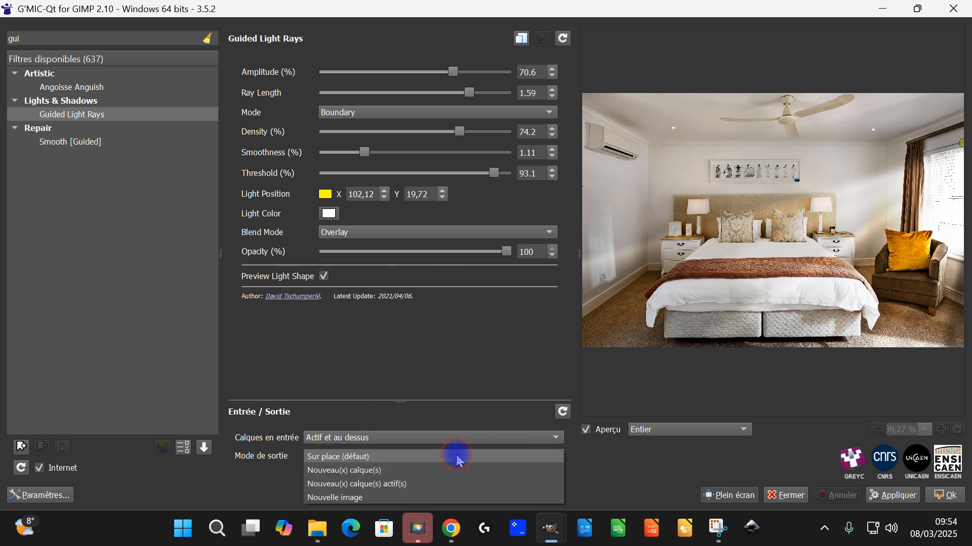
click(421, 471)
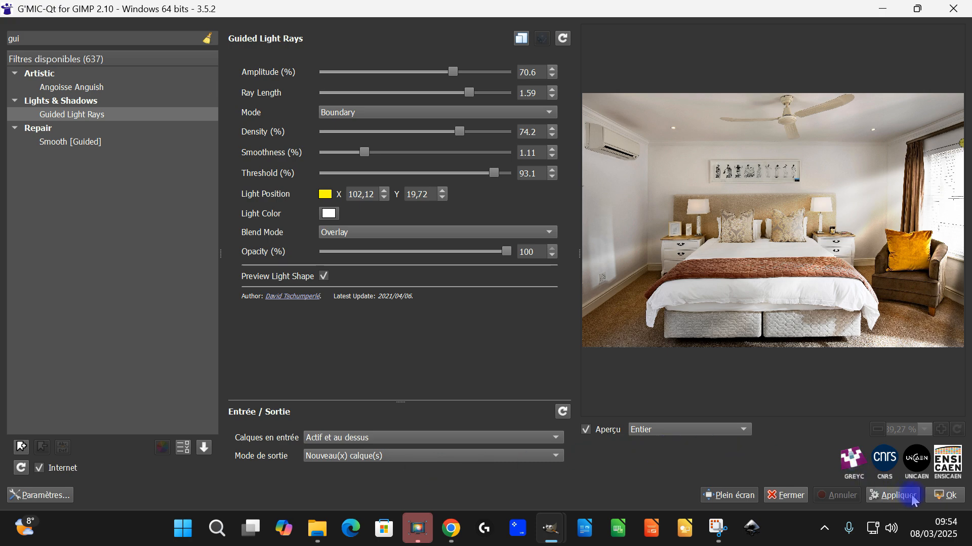
click(949, 496)
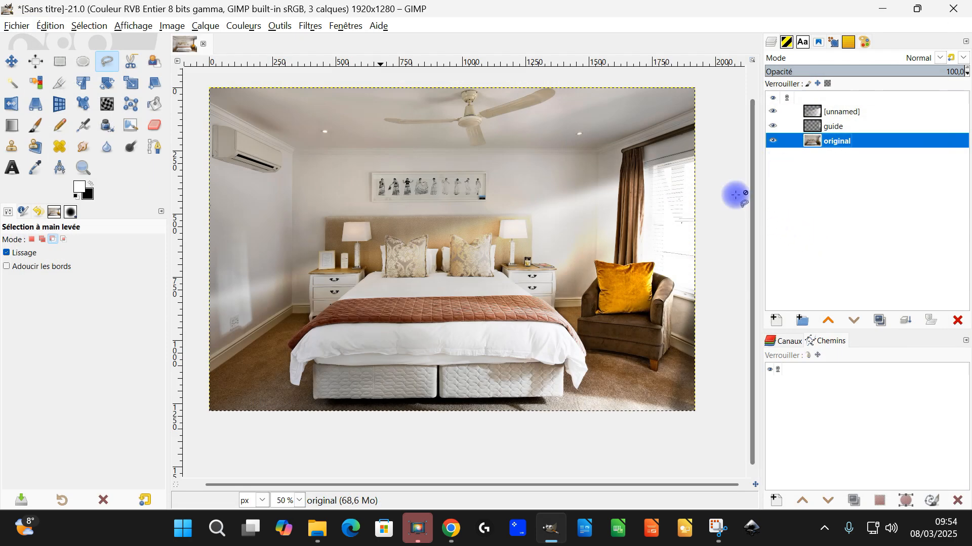
Compare the photo with and without the guide layer, and leave that layer hidden
click(828, 126)
click(771, 126)
click(773, 127)
click(773, 128)
click(773, 127)
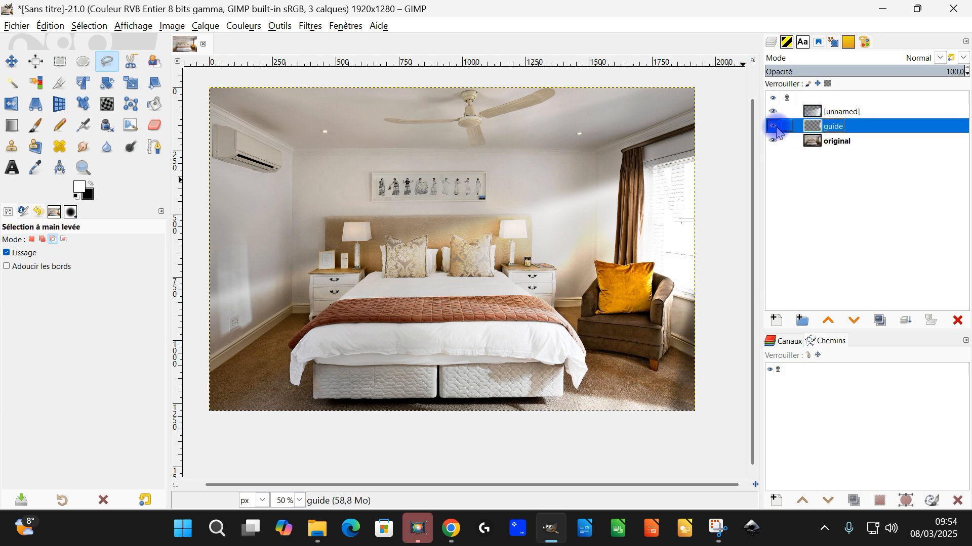
click(774, 127)
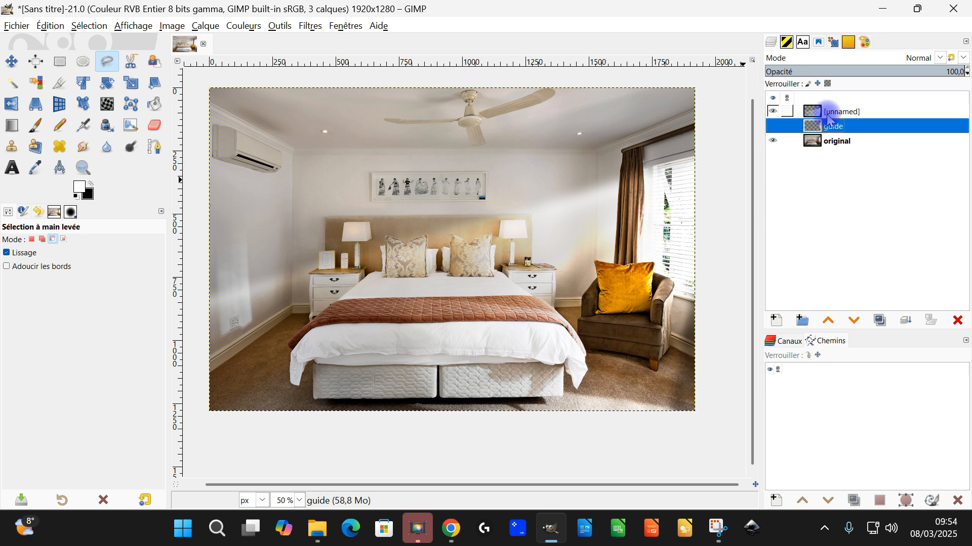
Compare the photo with and without the light rays layer by switching its visibility off and on
click(787, 112)
click(773, 113)
click(774, 114)
click(774, 115)
click(775, 115)
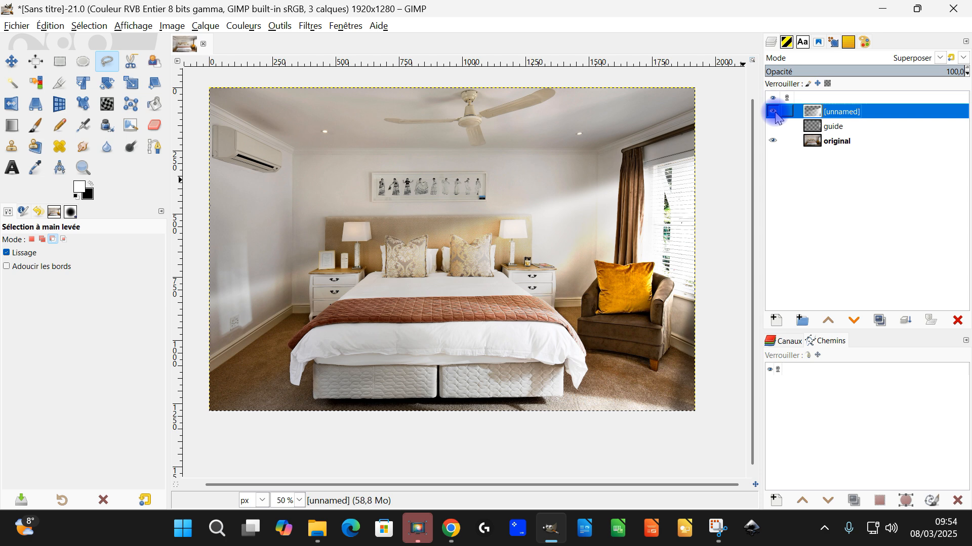
Try 74.7 opacity and the Addition and Lumière douce modes on the light rays layer, and return it to Superposer at 100 opacity
mouse_move(918, 71)
mouse_down()
mouse_move(956, 71)
mouse_move(868, 69)
mouse_move(967, 74)
mouse_move(885, 72)
mouse_move(922, 76)
mouse_up()
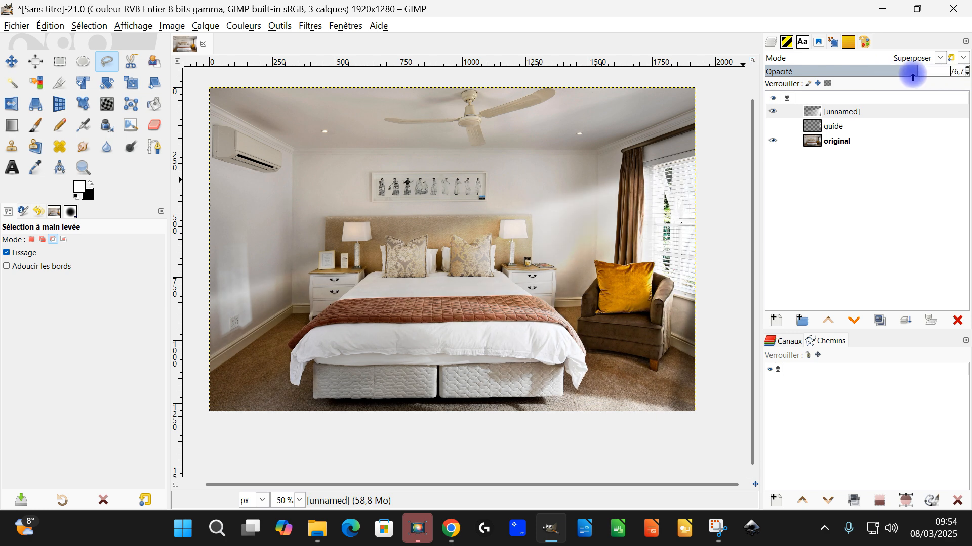
click(939, 58)
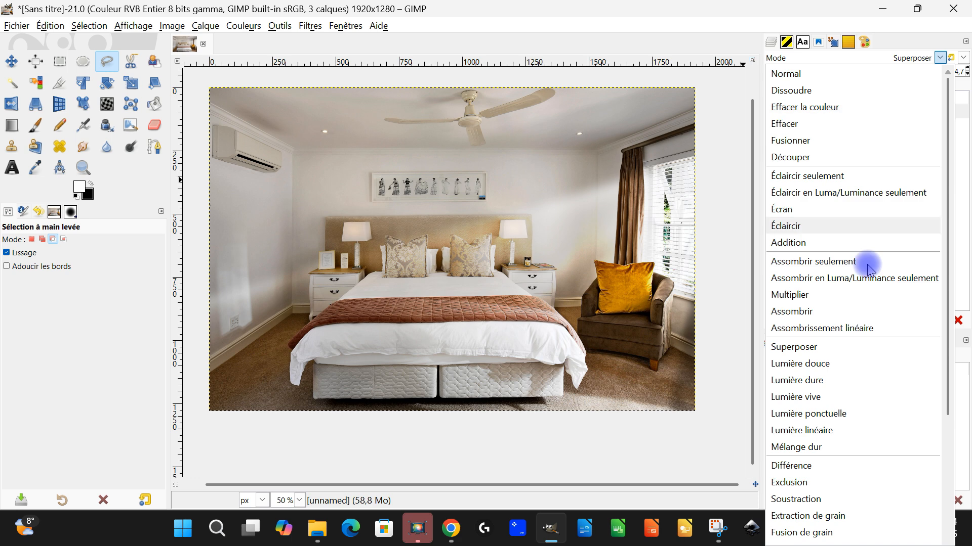
click(825, 242)
click(939, 57)
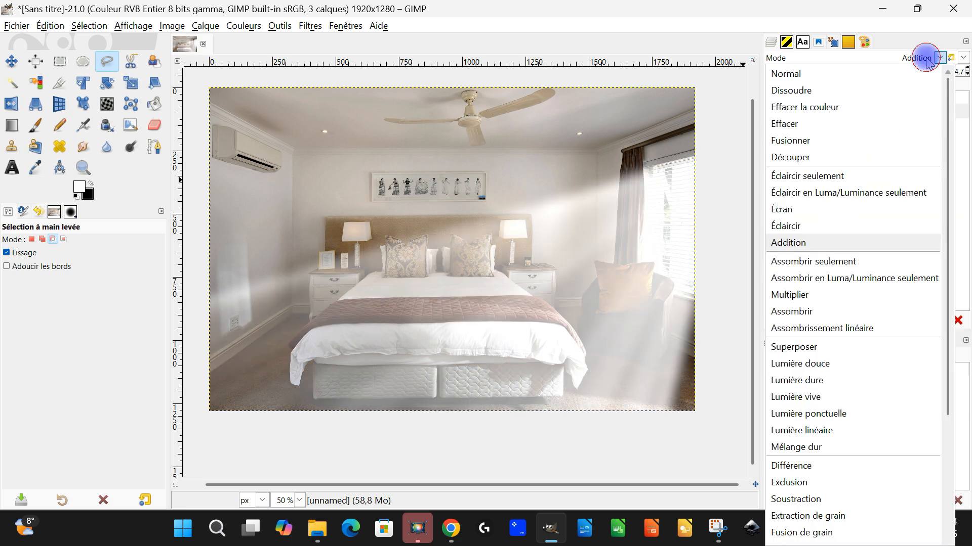
click(829, 363)
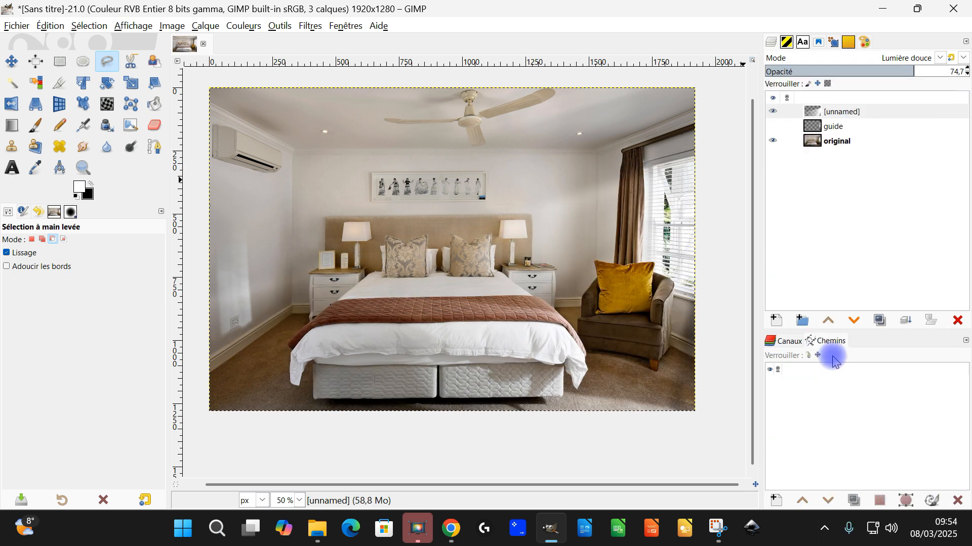
drag(916, 71, 966, 72)
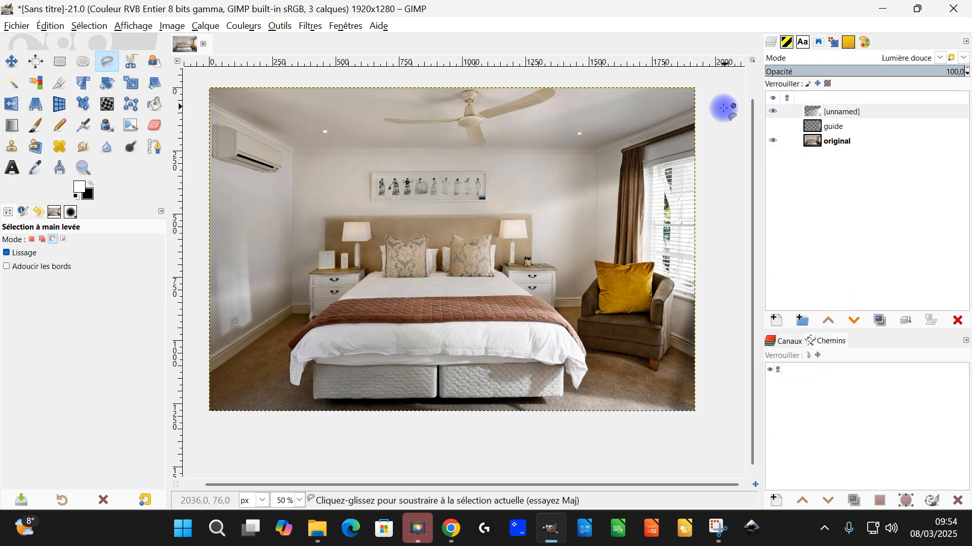
click(773, 113)
click(771, 111)
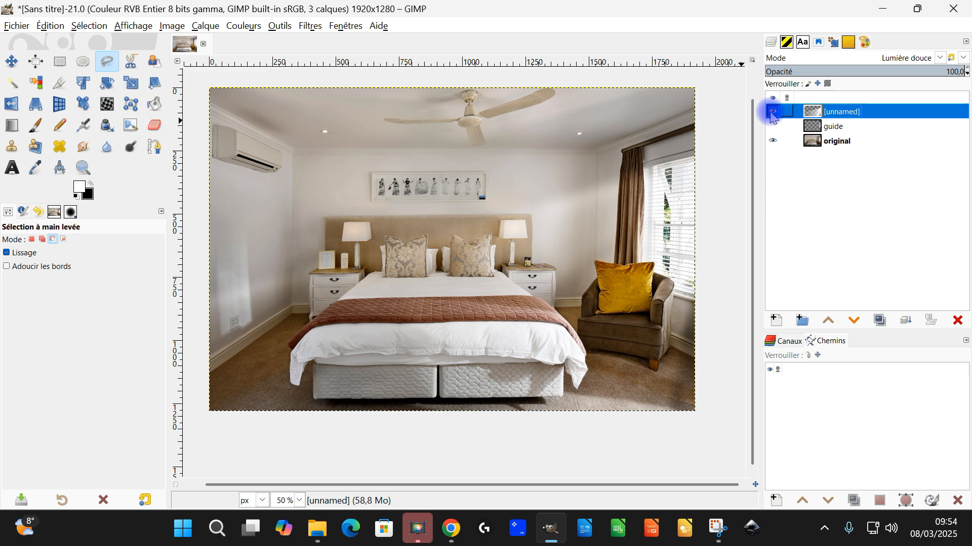
click(916, 58)
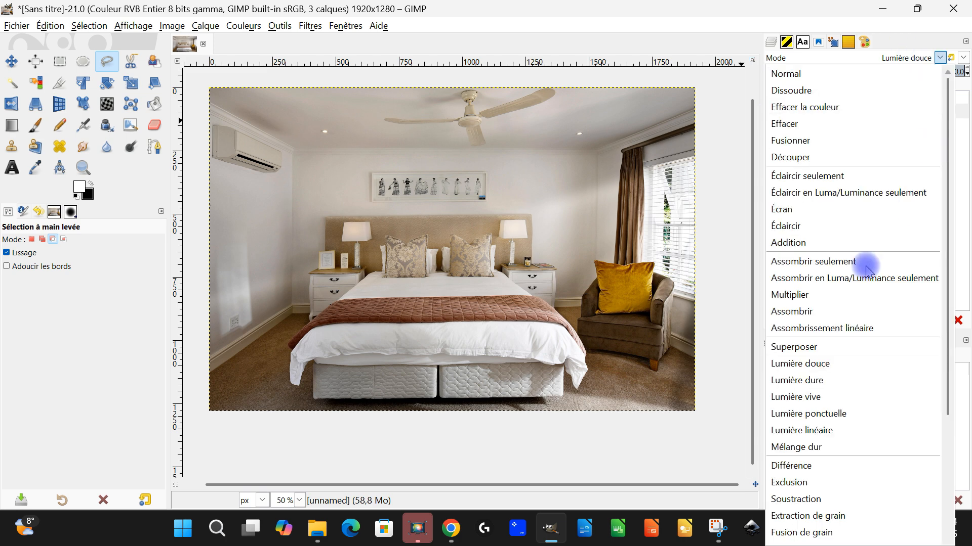
click(811, 349)
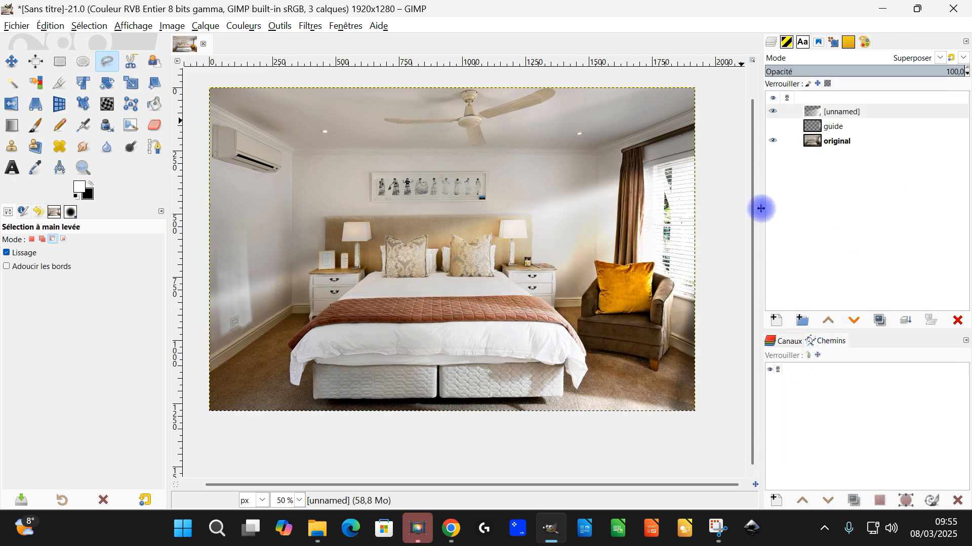
Switch to Chrome, open the Pixabay lighthouse photo's download version in its own tab and copy the image
click(452, 529)
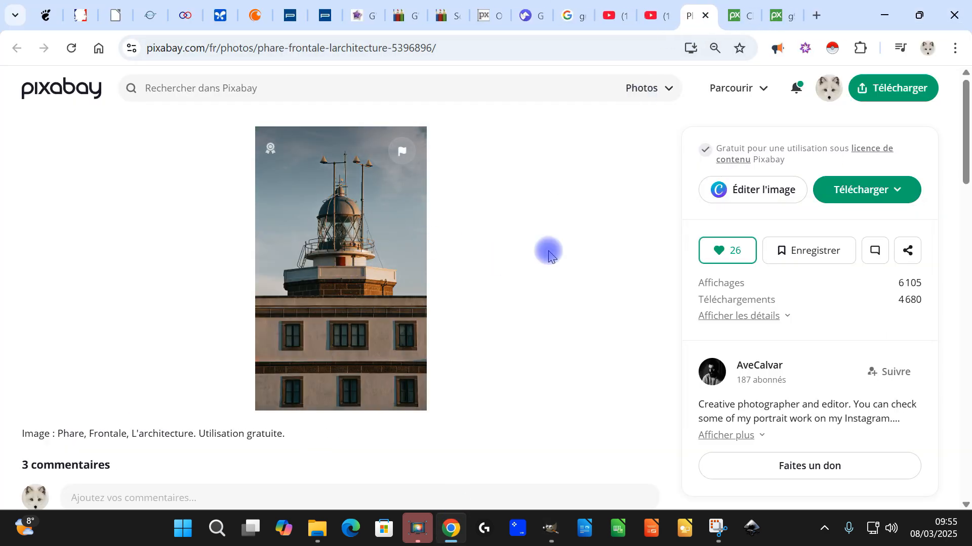
click(875, 190)
click(752, 291)
click(860, 362)
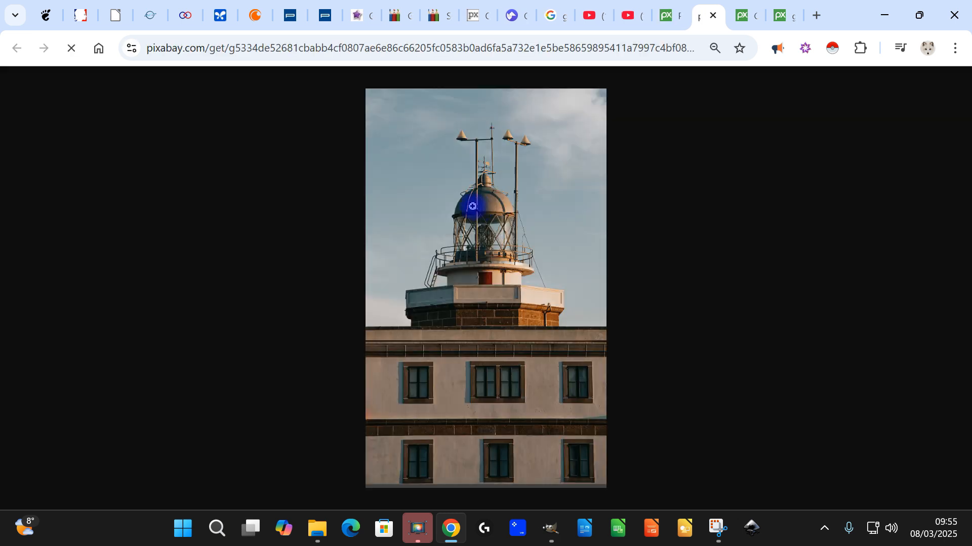
right_click(465, 194)
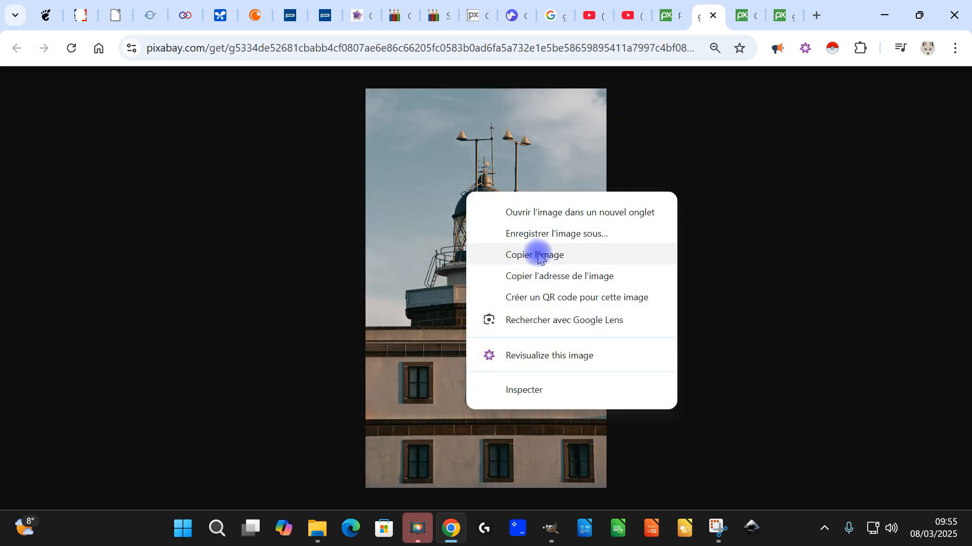
click(538, 256)
Switch to GIMP, paste the copied lighthouse photo as a new image and add a transparent layer named guide
click(550, 529)
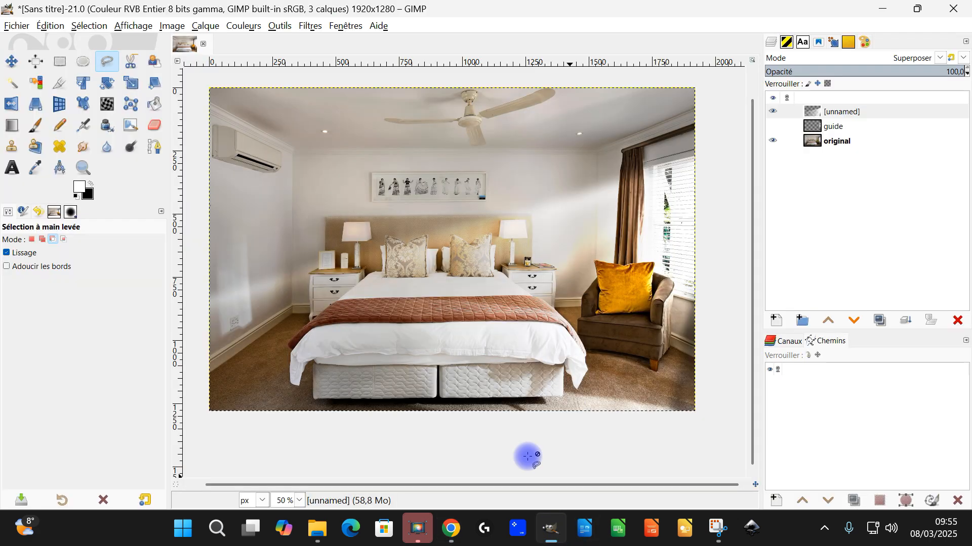
click(50, 26)
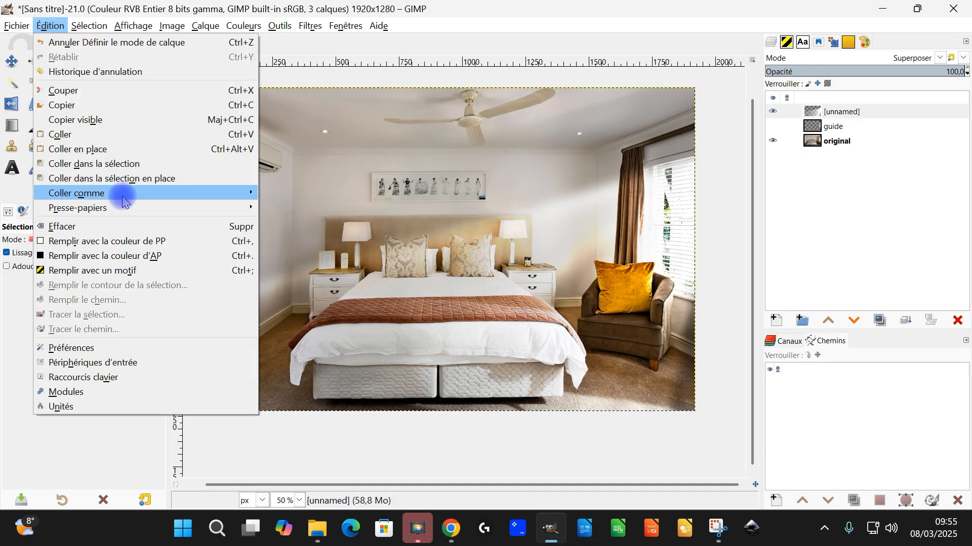
mouse_move(148, 199)
click(311, 223)
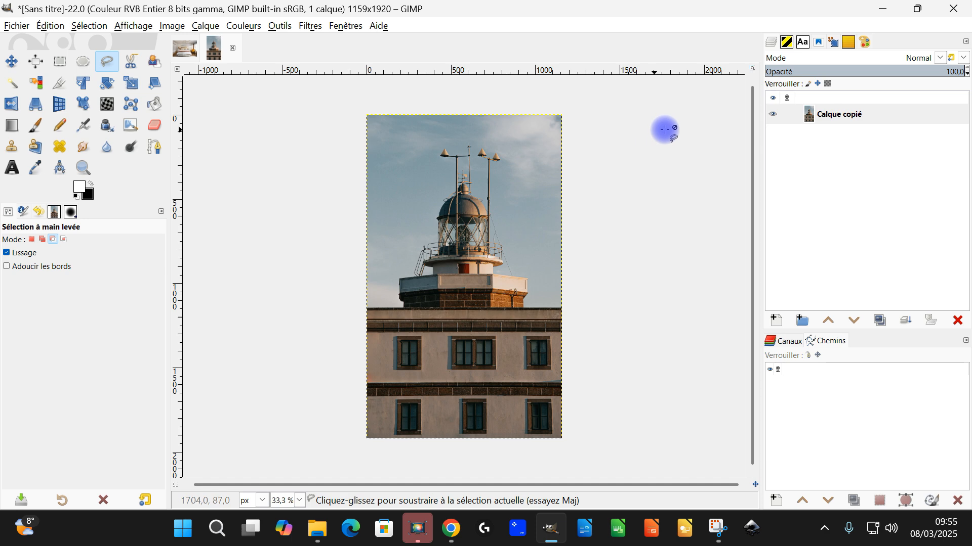
click(776, 320)
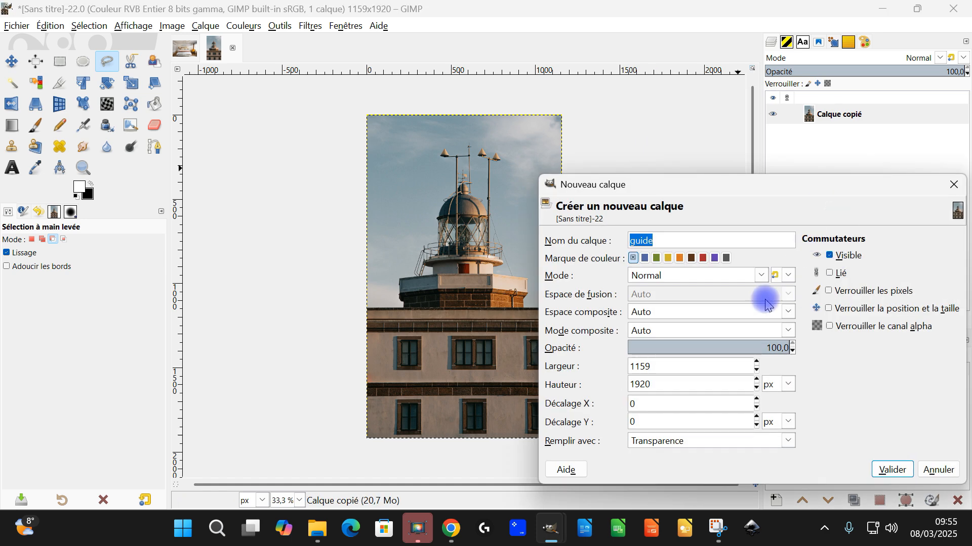
click(890, 473)
On the guide layer, select a rectangle about 38 × 60 px over the lantern's left-hand glass and fill it with white
scroll(437, 201, up, 4)
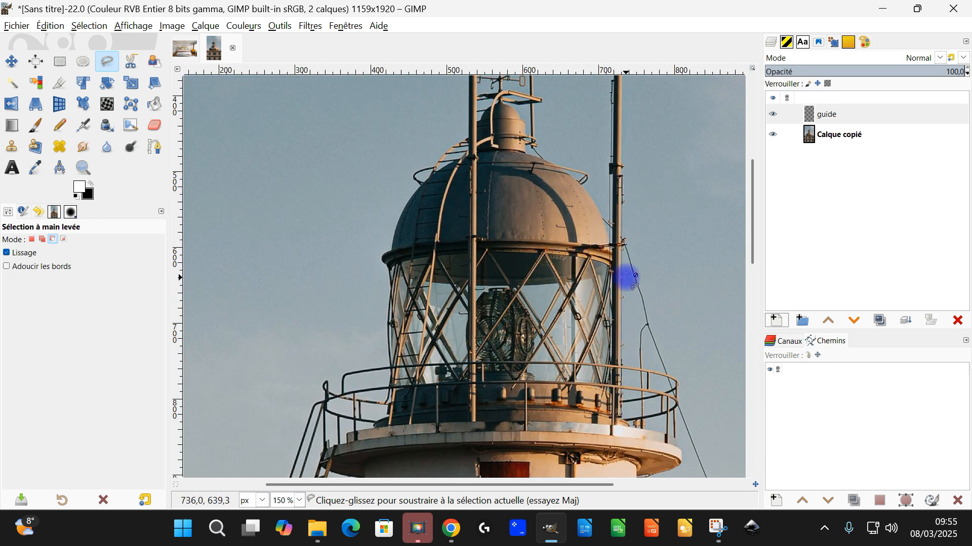
drag(627, 278, 510, 235)
click(60, 61)
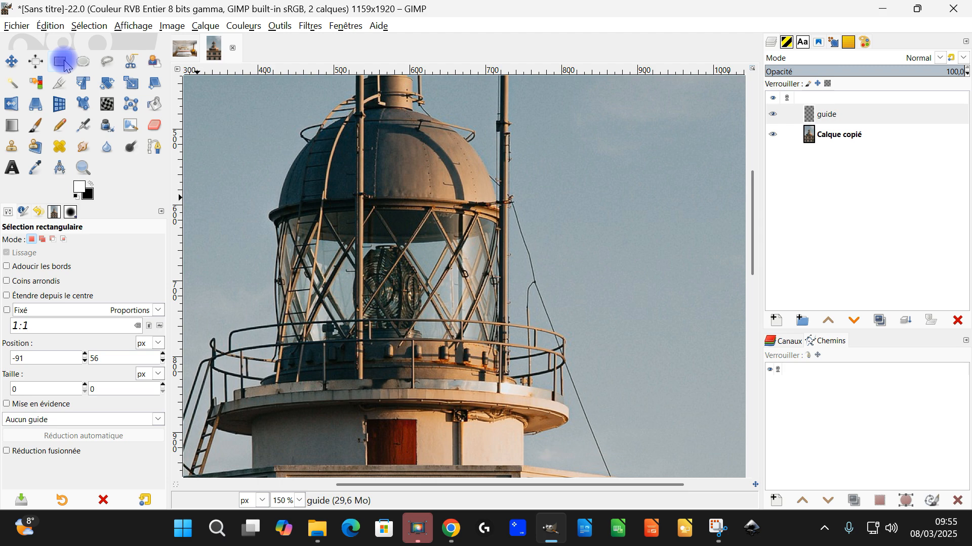
scroll(336, 405, up, 1)
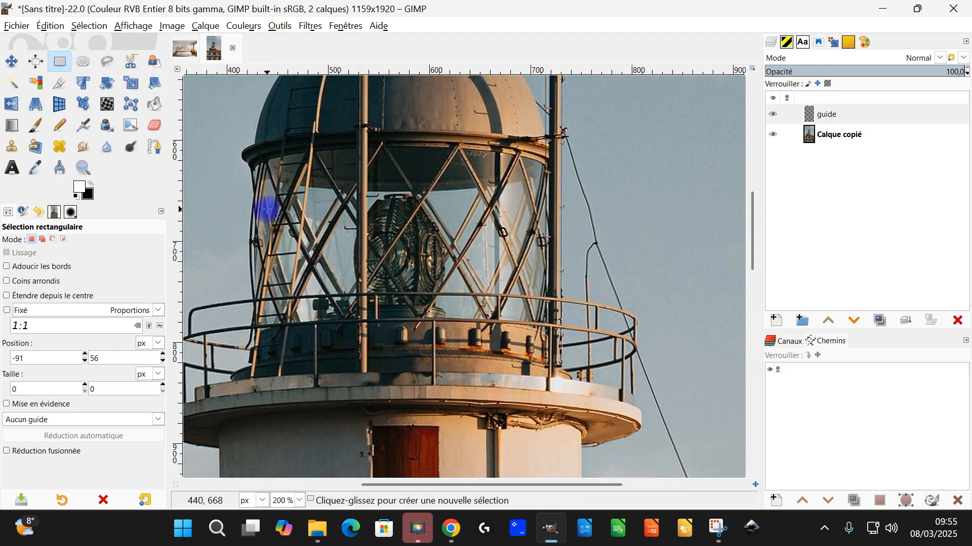
drag(256, 217, 296, 278)
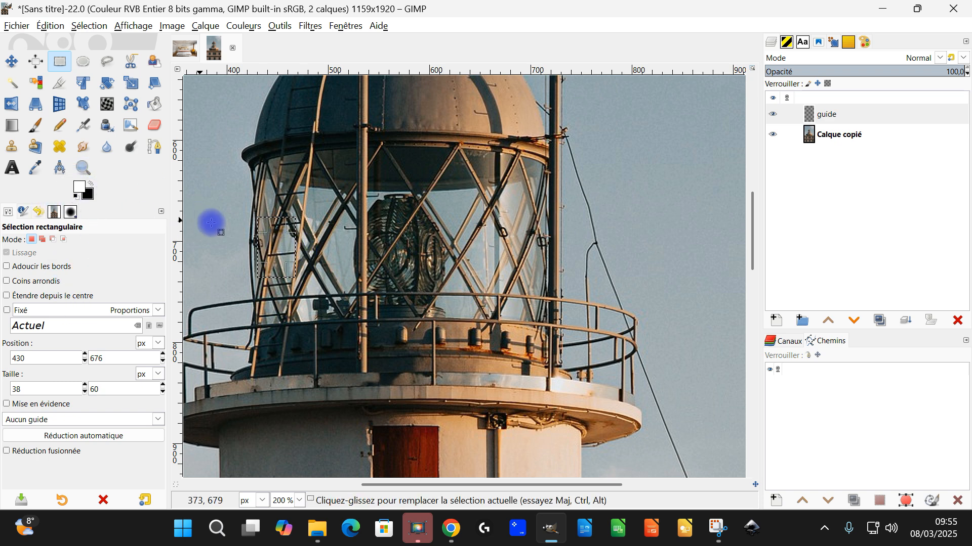
drag(84, 188, 373, 206)
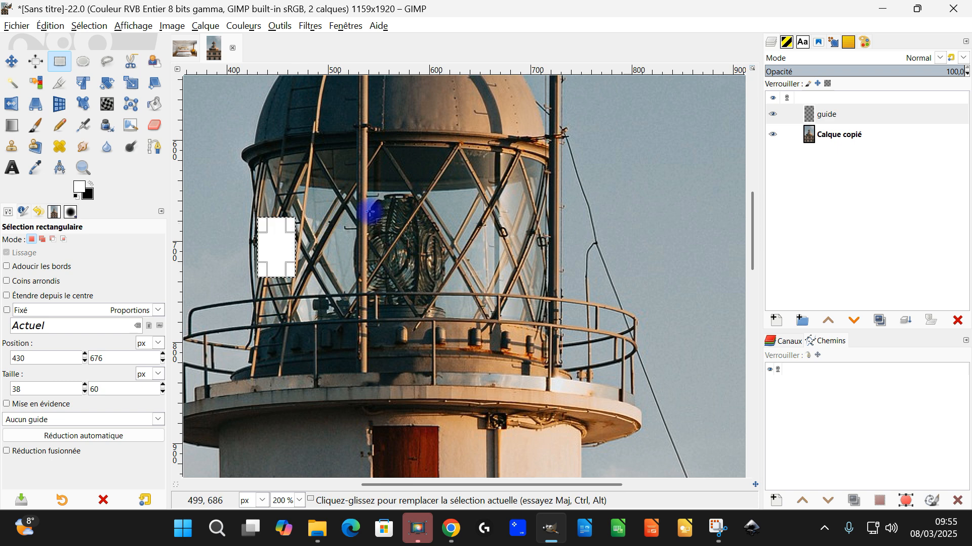
Move the rectangular selection to the lantern's right-hand glass at 677, 681, fill it with white and clear the selection
drag(279, 248, 524, 251)
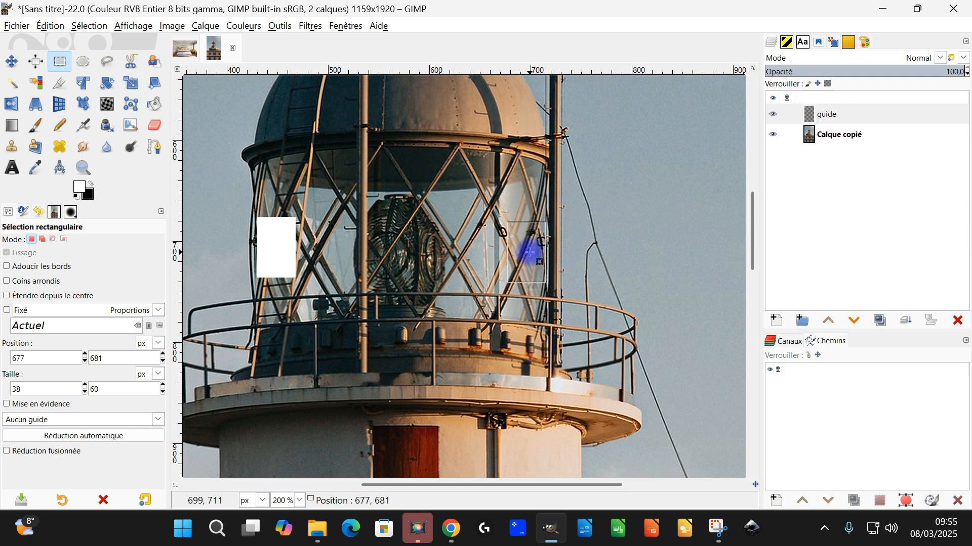
drag(81, 186, 549, 248)
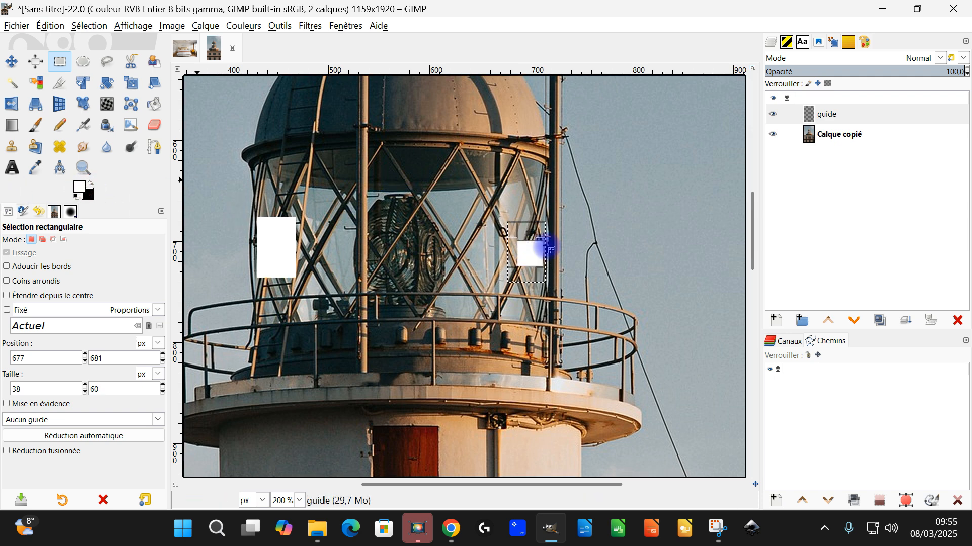
drag(524, 251, 384, 247)
key(ctrl+z)
scroll(443, 263, down, 2)
scroll(437, 266, up, 1)
click(90, 27)
click(97, 58)
Rename the lighthouse photo layer as phare
click(847, 137)
double_click(848, 138)
text(phar)
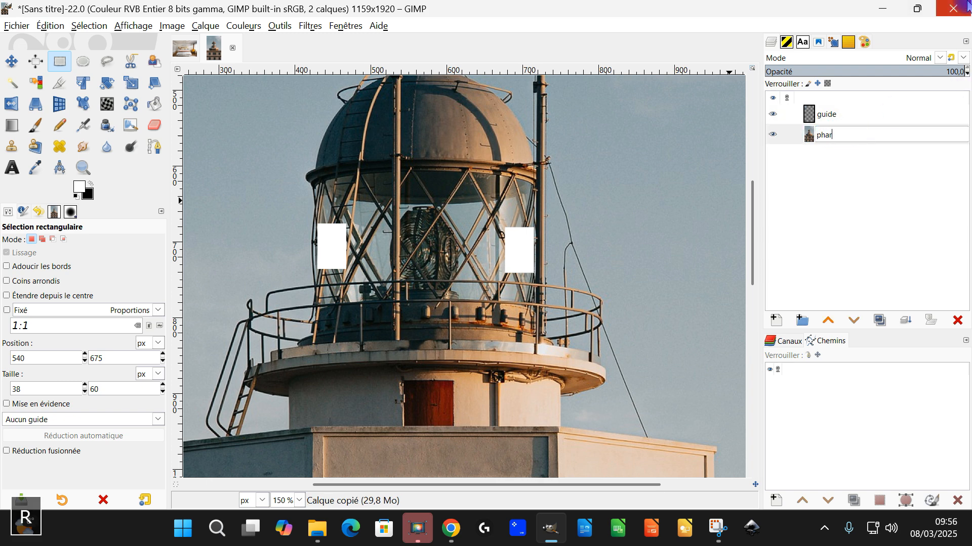
text(e)
key(Return)
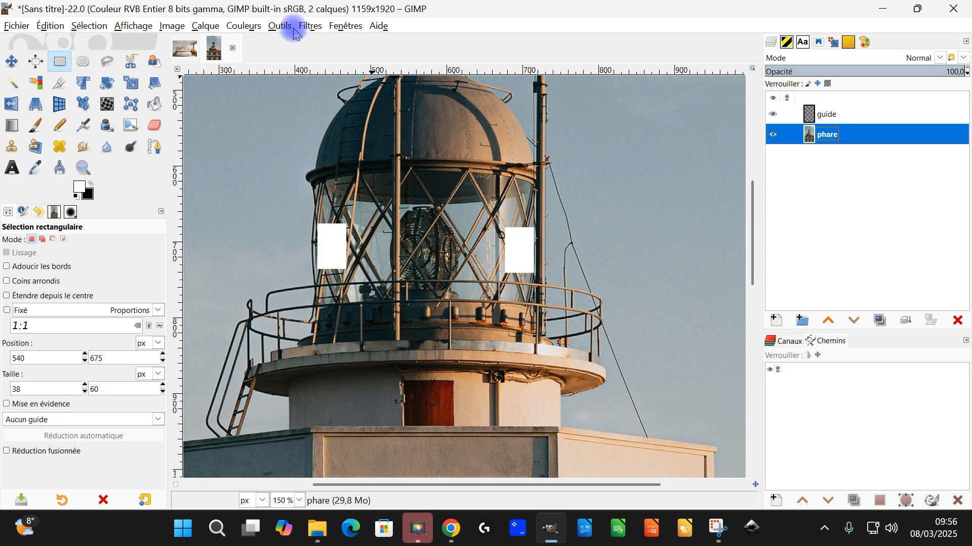
Reopen G'MIC's Guided Light Rays on the phare layer and move the light position into the lantern at 51,08, 37,01
click(309, 27)
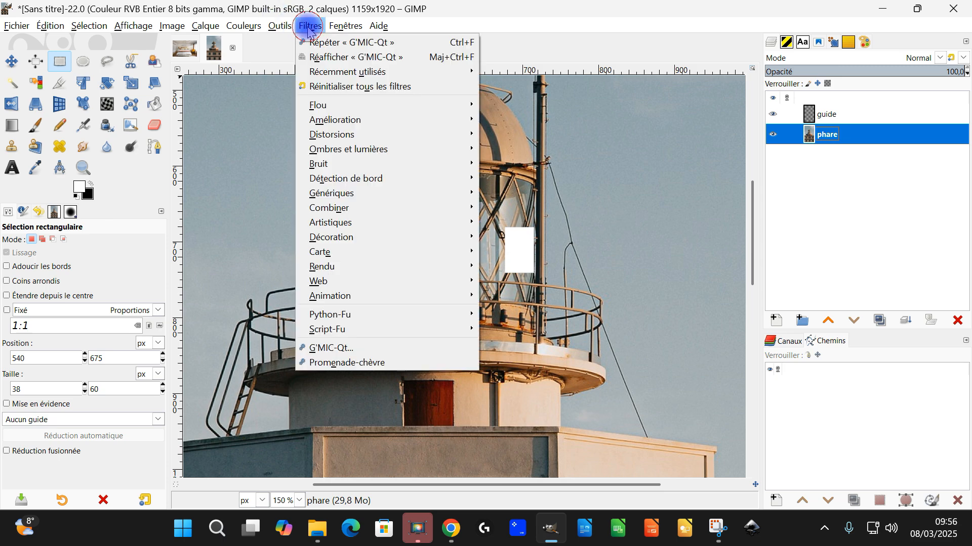
click(328, 58)
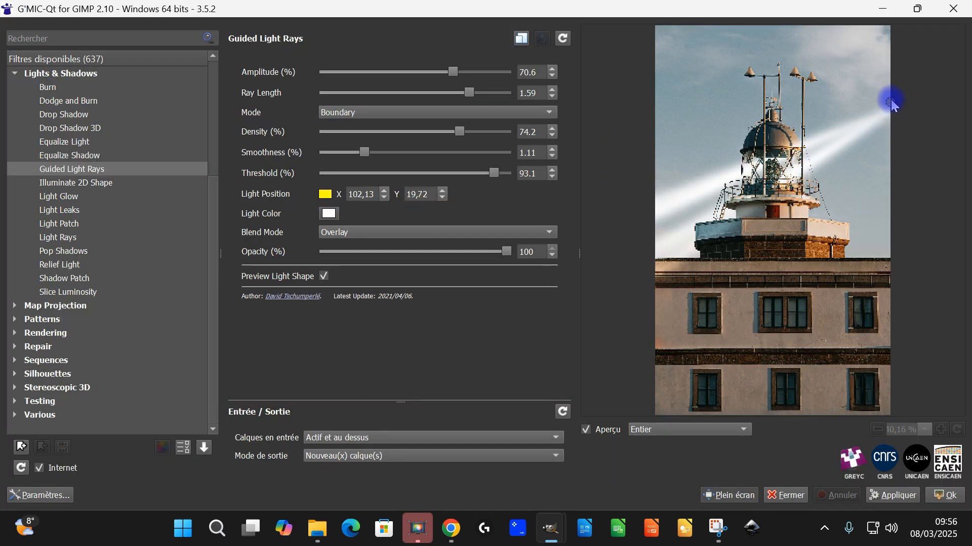
drag(891, 103, 775, 172)
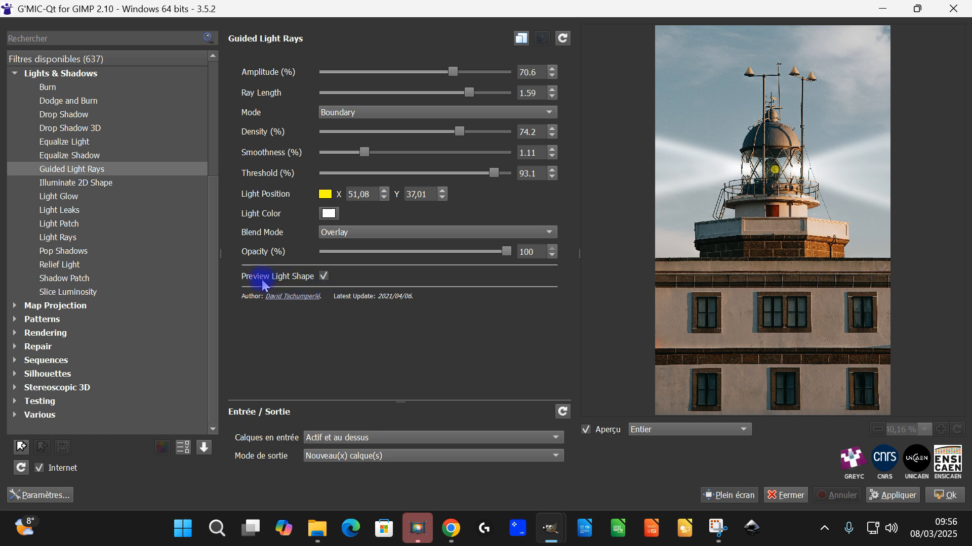
Turn off the light shape preview, set the ray length to 2 and fine-tune the light position to 50,22, 37,40
click(324, 277)
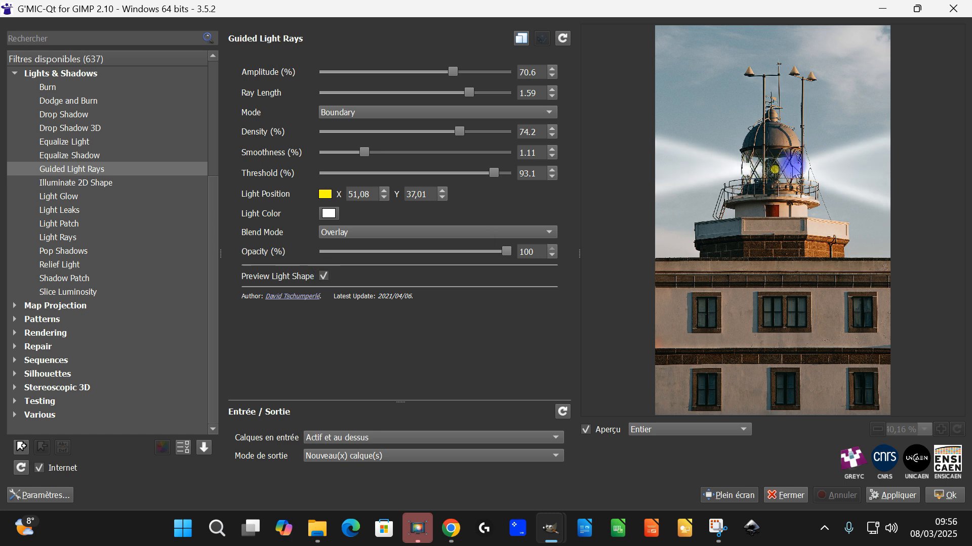
click(324, 279)
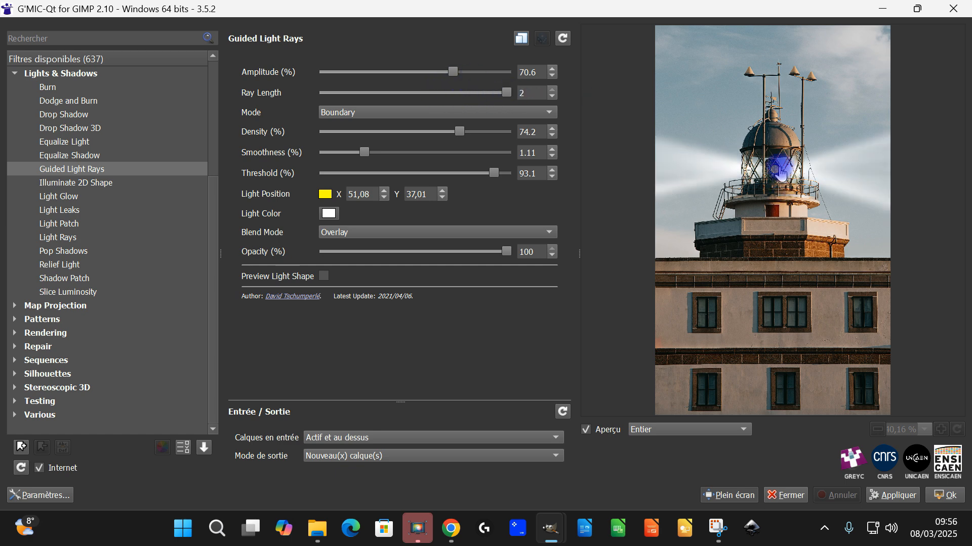
mouse_move(771, 169)
mouse_down()
mouse_move(769, 158)
mouse_move(771, 183)
mouse_move(773, 174)
mouse_up()
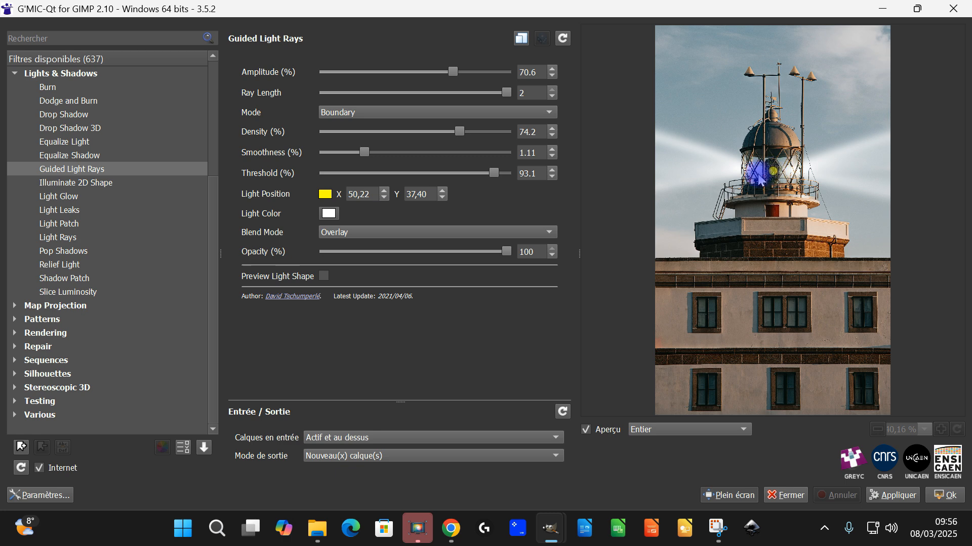
Set the light rays' amplitude to 100 and density to 28, and switch their mode to Dense
drag(415, 71, 509, 73)
drag(460, 132, 339, 133)
drag(506, 71, 463, 74)
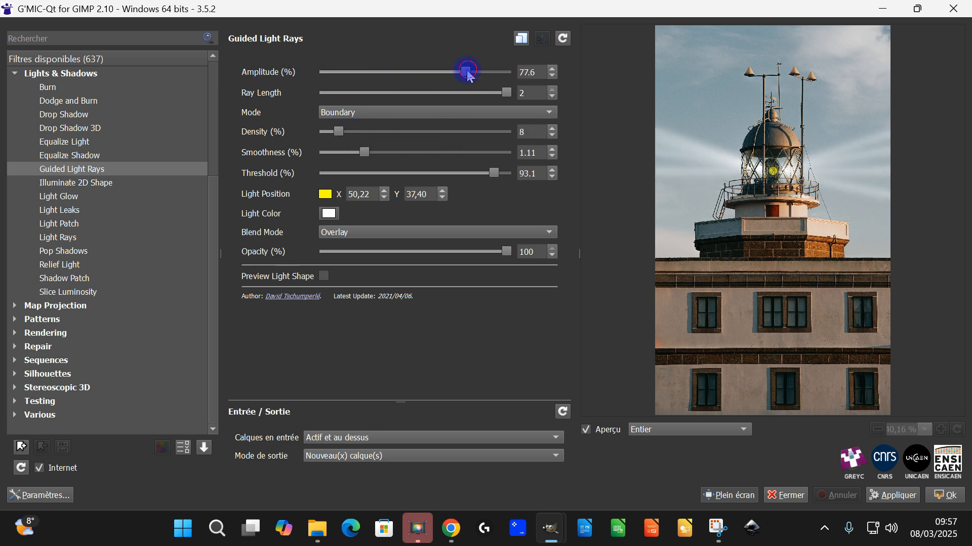
drag(339, 131, 375, 133)
click(366, 111)
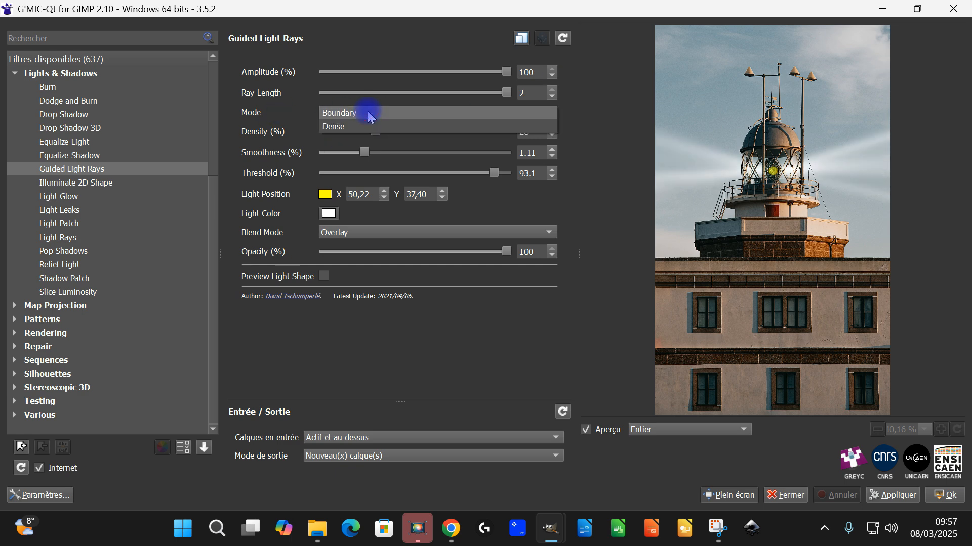
click(340, 128)
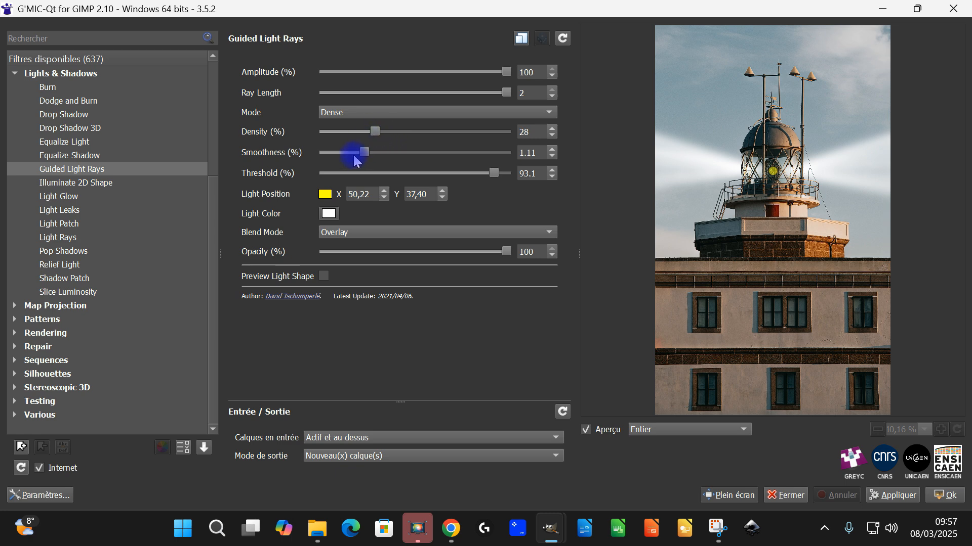
Set the light rays' smoothness to 0.805 and apply the filter with output to new layers
drag(367, 157, 405, 158)
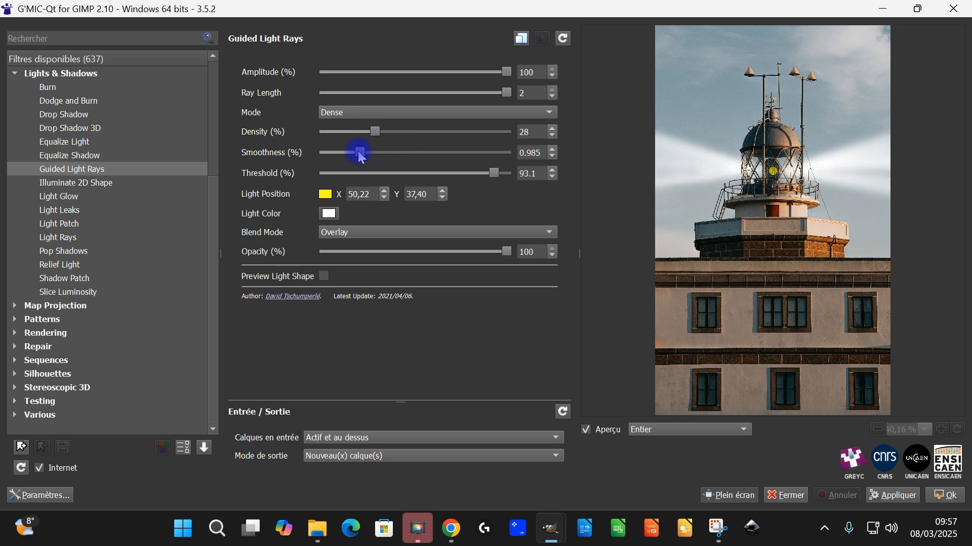
drag(362, 158, 353, 154)
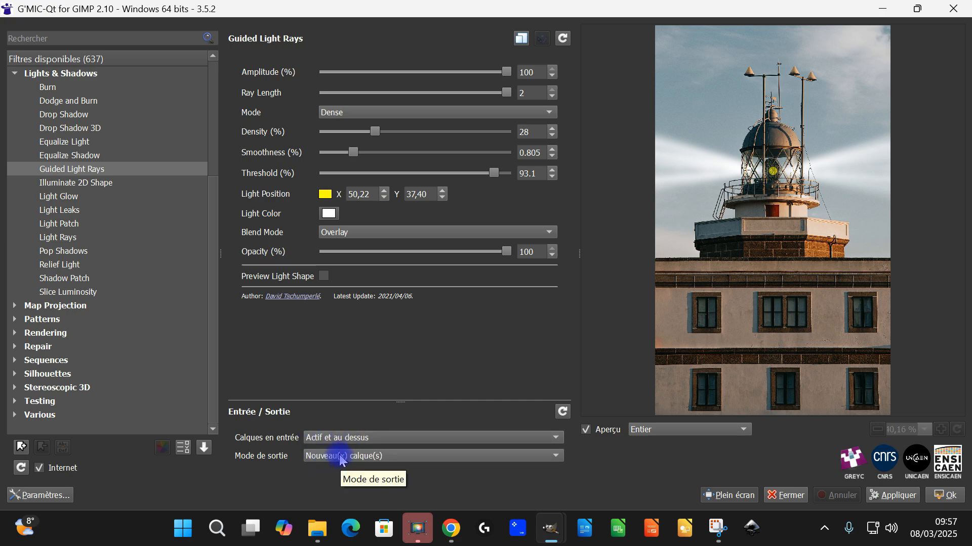
click(944, 495)
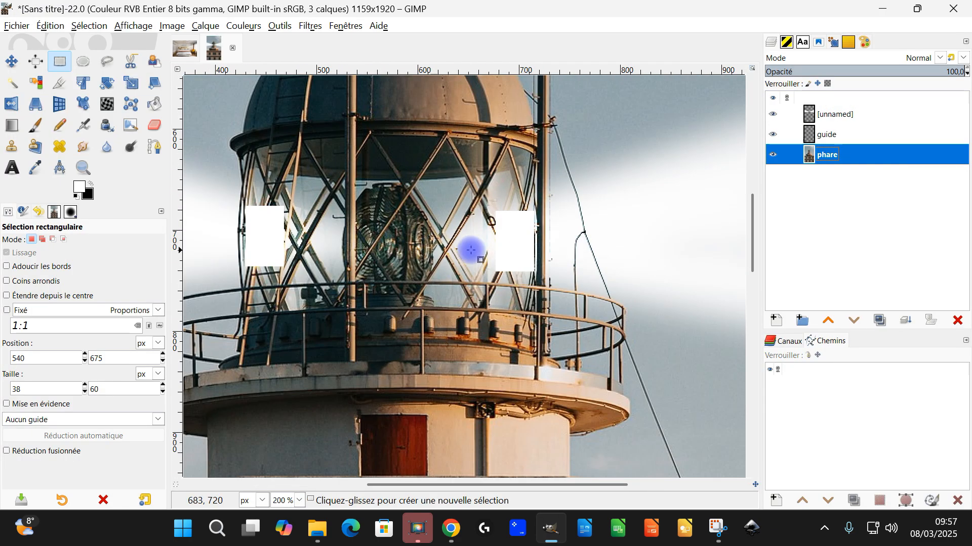
Delete the guide layer from the lighthouse image
click(830, 134)
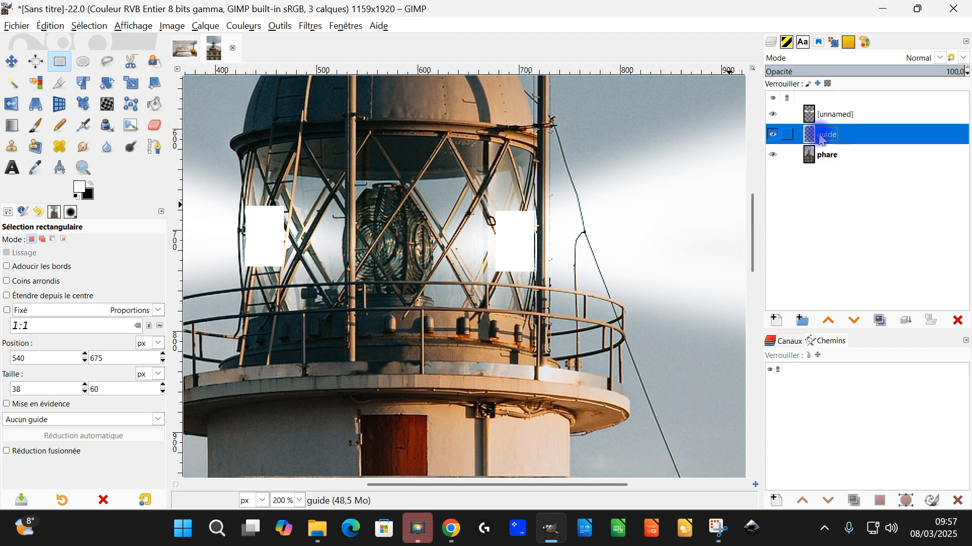
click(957, 321)
scroll(564, 213, down, 3)
scroll(555, 228, down, 3)
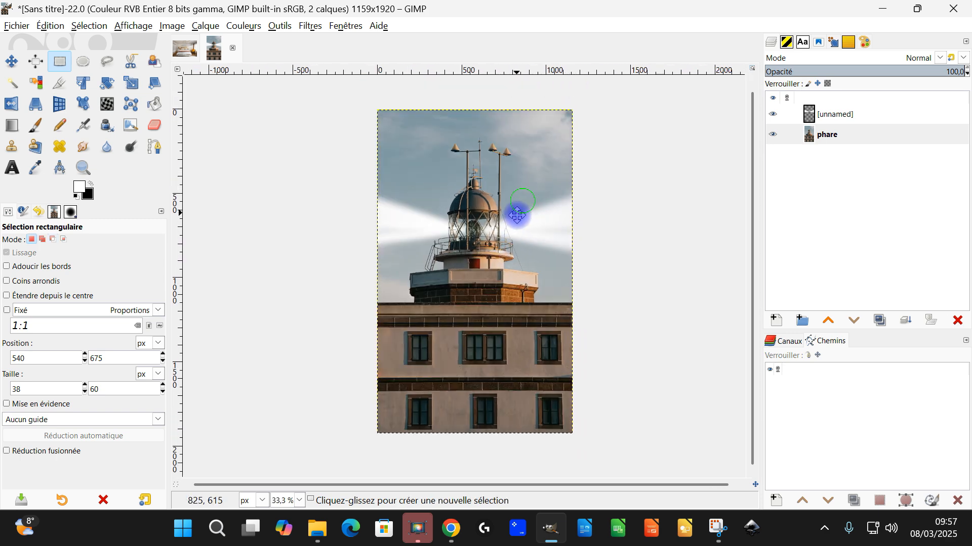
Try 68,6 opacity on the light rays layer above phare
click(837, 135)
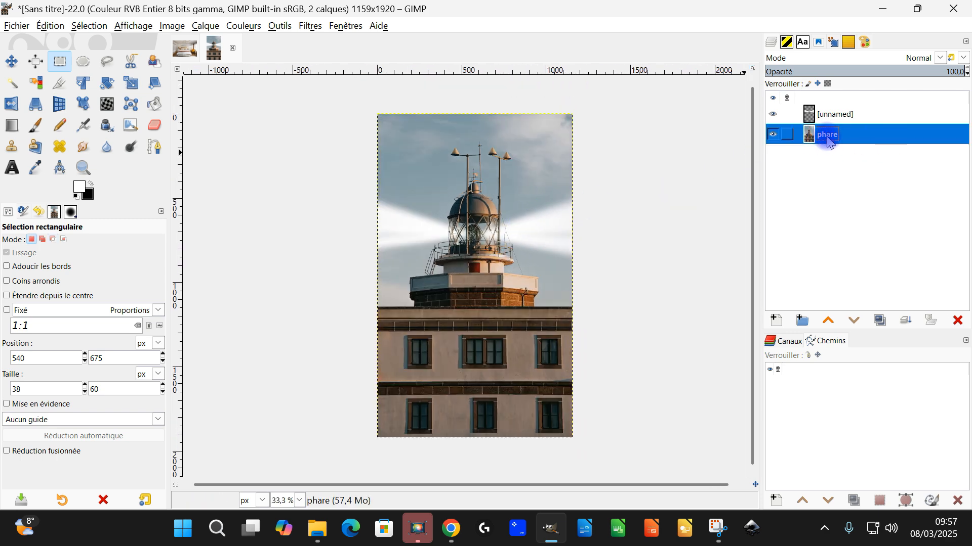
click(827, 114)
drag(923, 72, 903, 71)
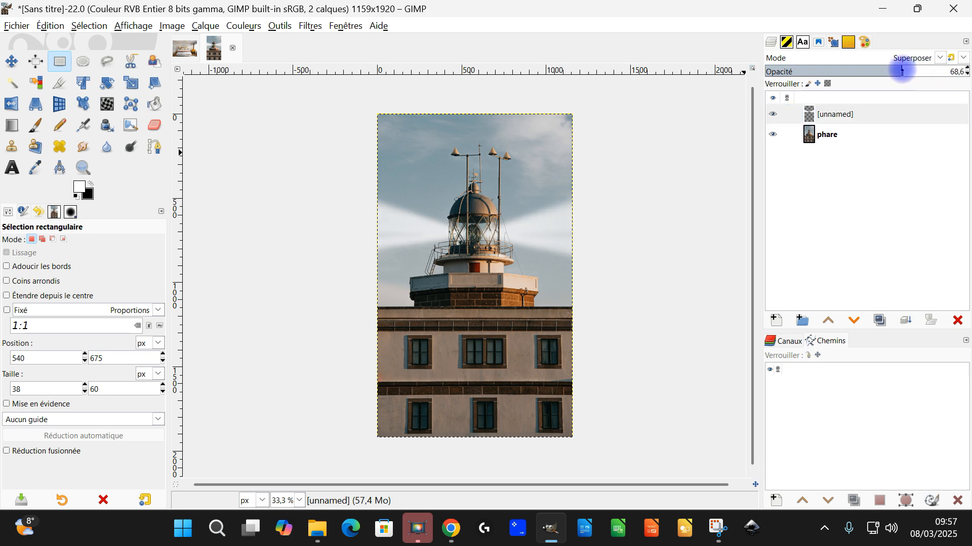
Rename the light rays layer as lumière guidée and raise its opacity to about 97
double_click(826, 114)
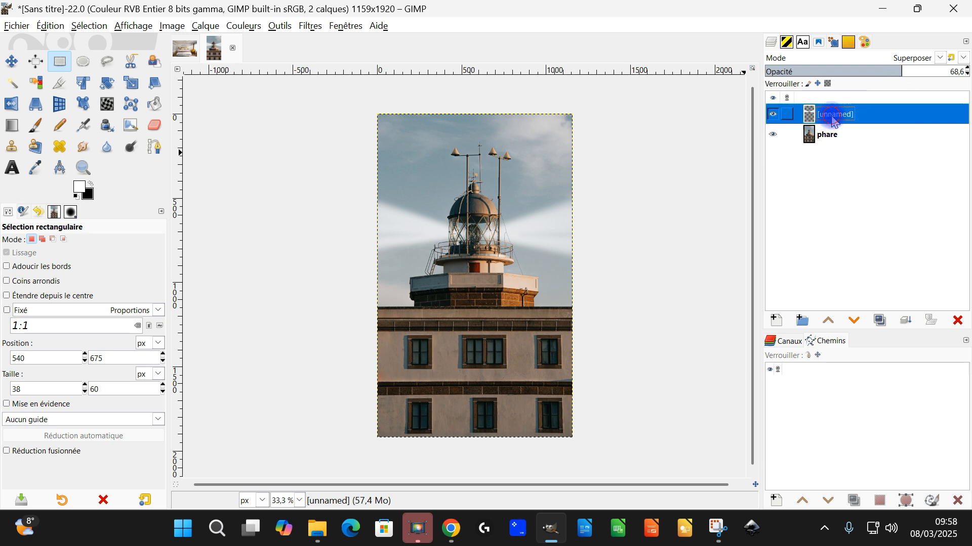
key(BackSpace)
text(lumiè)
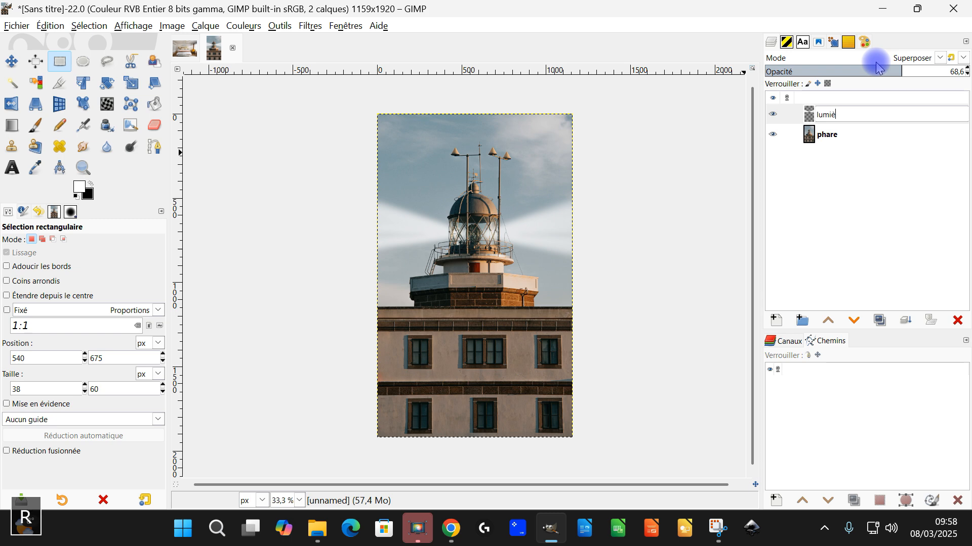
text(re guidée)
key(Return)
drag(877, 66, 960, 71)
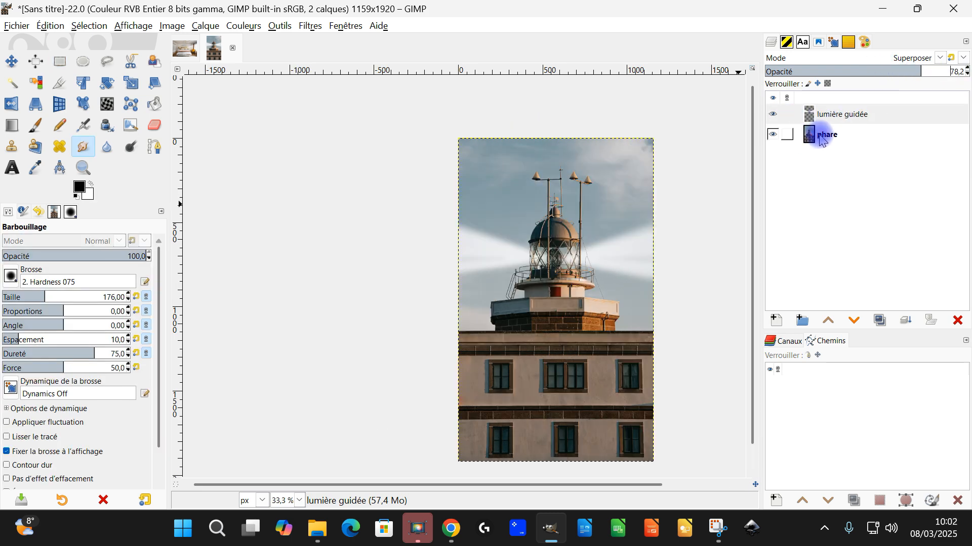
Lower the exposure of the phare layer to -0,798
click(832, 135)
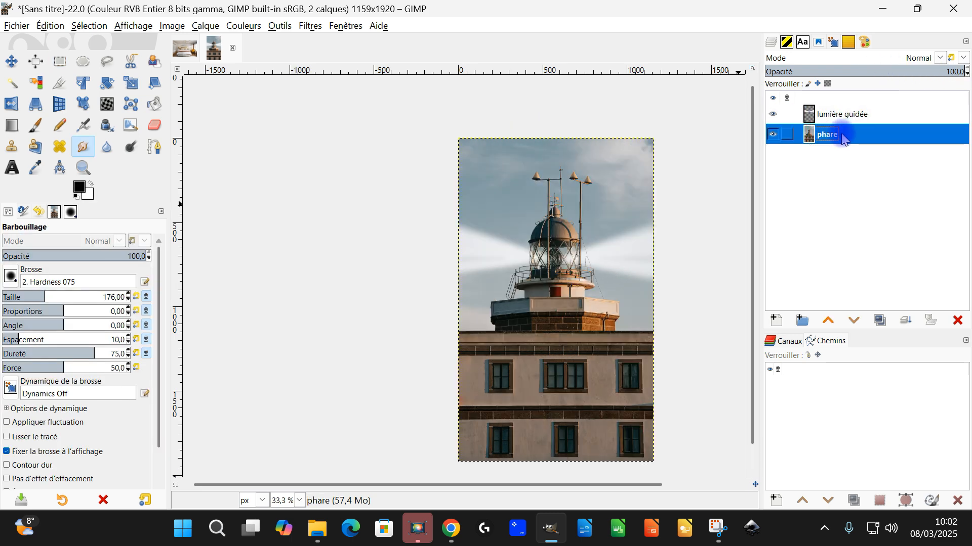
click(242, 25)
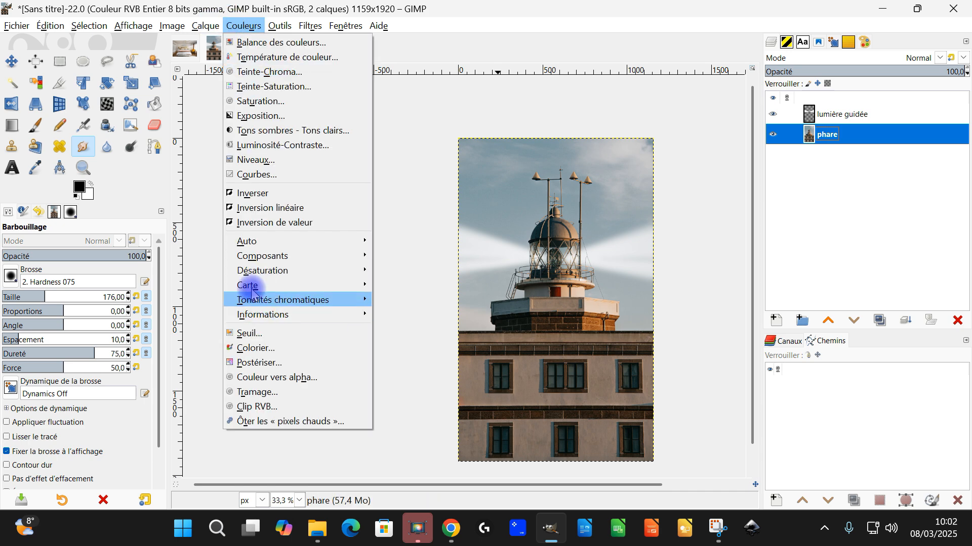
click(281, 116)
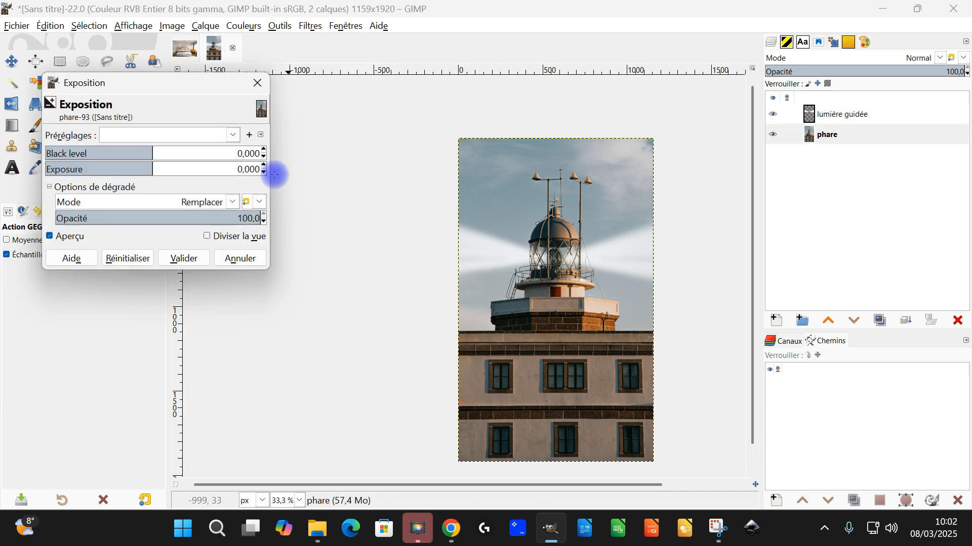
mouse_move(139, 173)
mouse_down()
mouse_move(150, 171)
mouse_move(139, 170)
mouse_up()
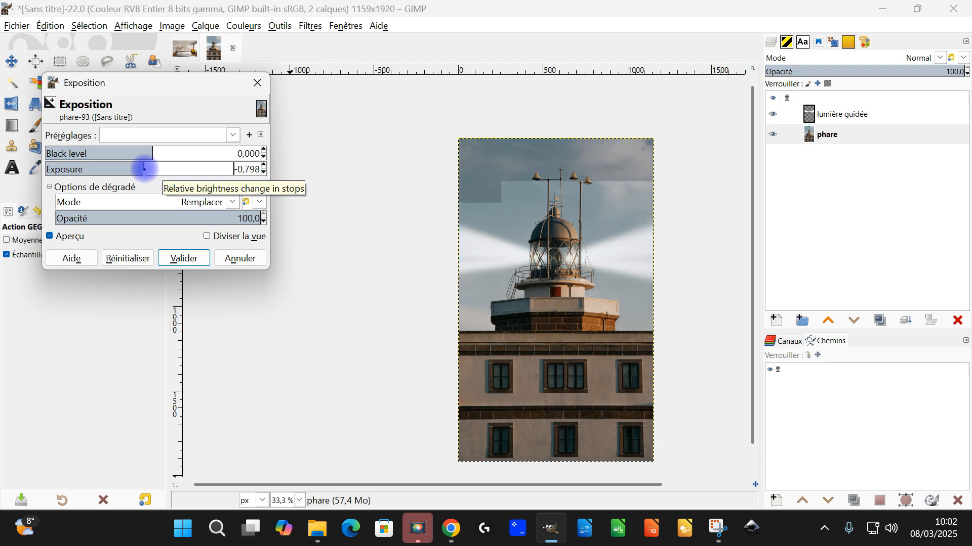
click(188, 257)
Try different opacities on the lumière guidée layer and set it to 78
click(856, 125)
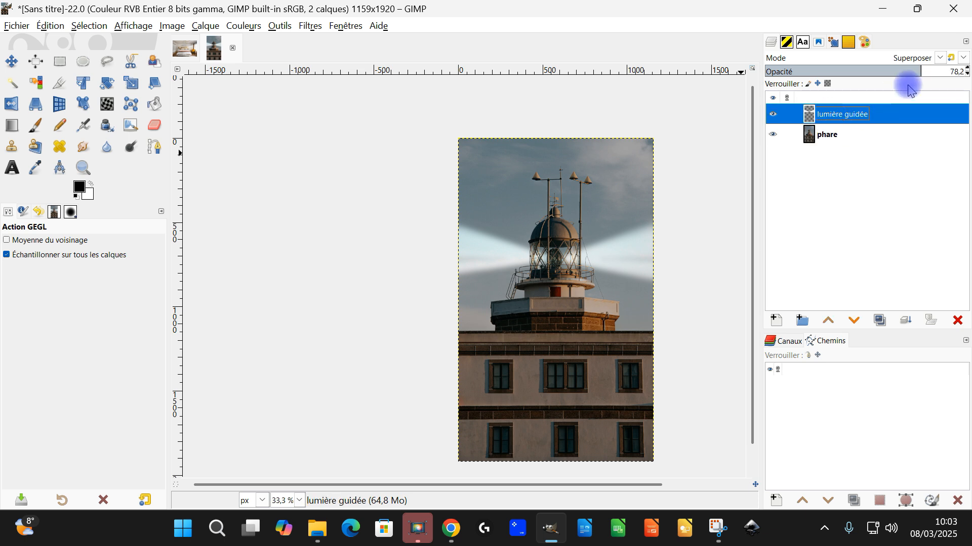
drag(905, 71, 842, 71)
drag(866, 75, 919, 86)
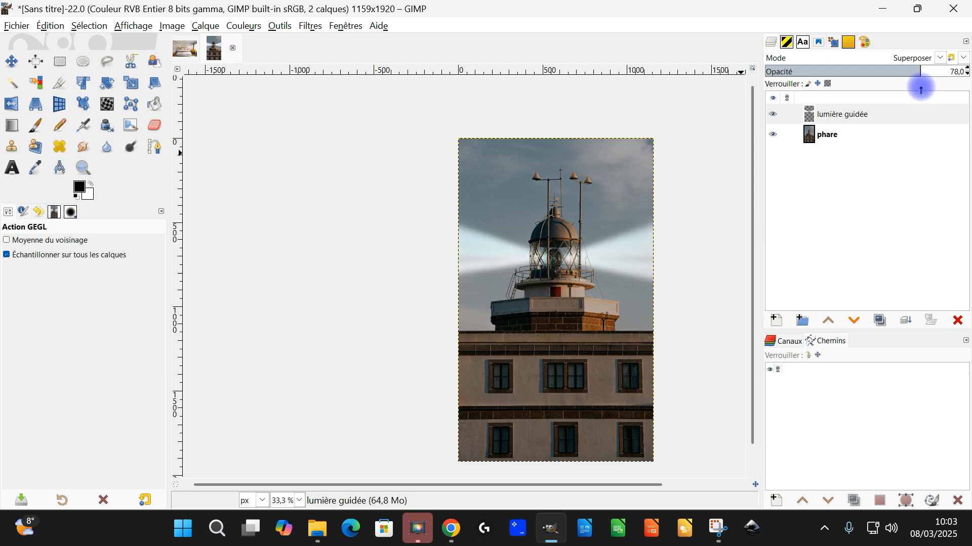
Colorize the lumière guidée layer yellow with hue 0,1646, saturation 0,8150 and lightness -0,122
click(243, 26)
click(242, 349)
click(237, 201)
click(206, 314)
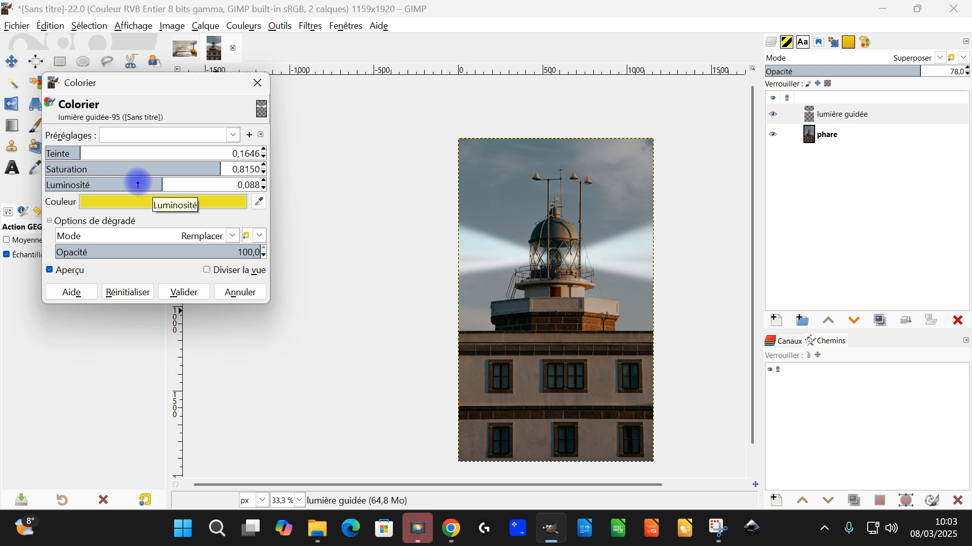
drag(163, 180, 137, 191)
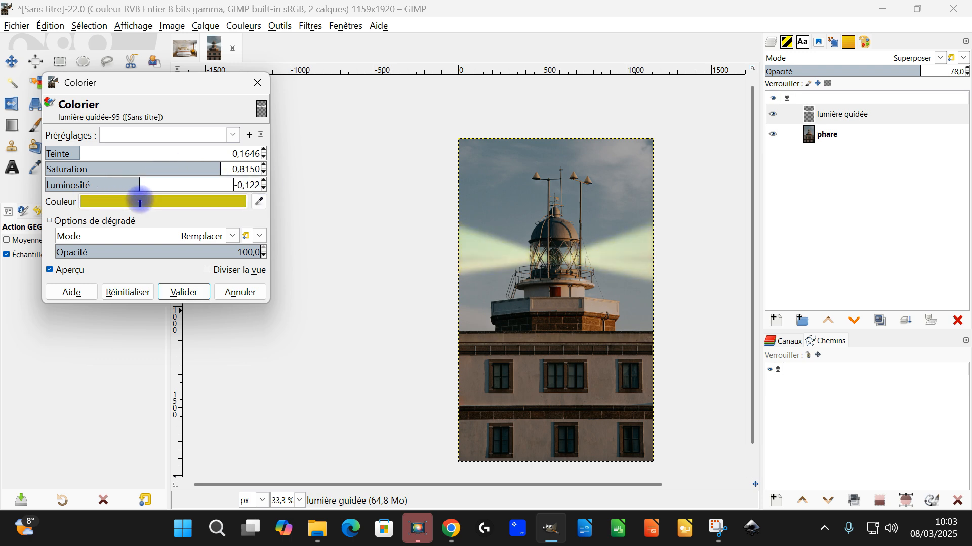
click(198, 299)
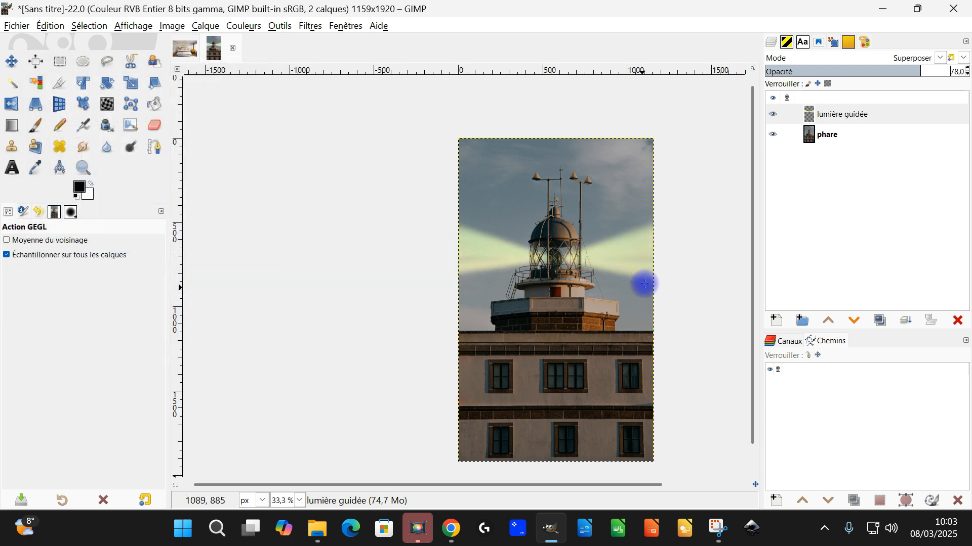
Check the yellow beams up close and reduce the lumière guidée layer's opacity to about 61
ctrl+scroll(581, 265, up, 3)
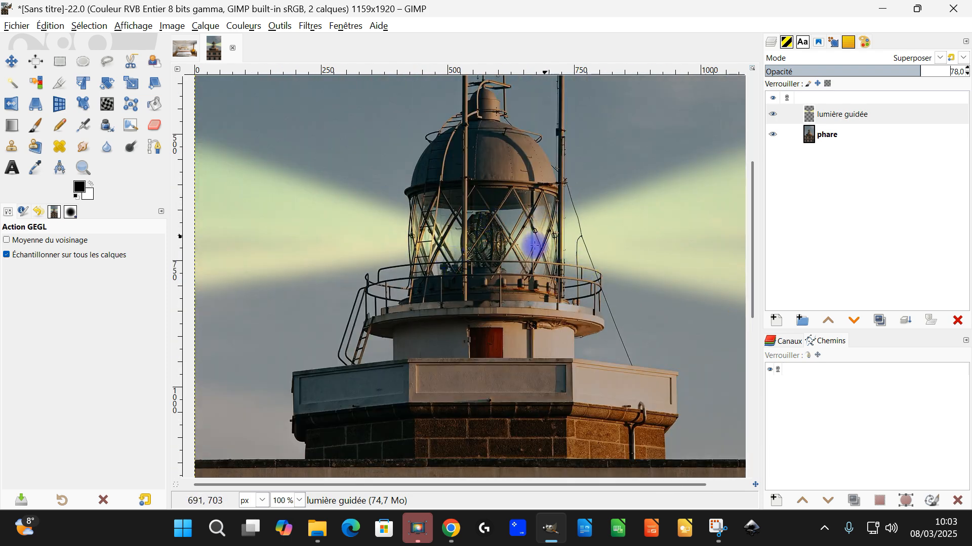
ctrl+scroll(512, 253, down, 2)
ctrl+scroll(510, 265, up, 2)
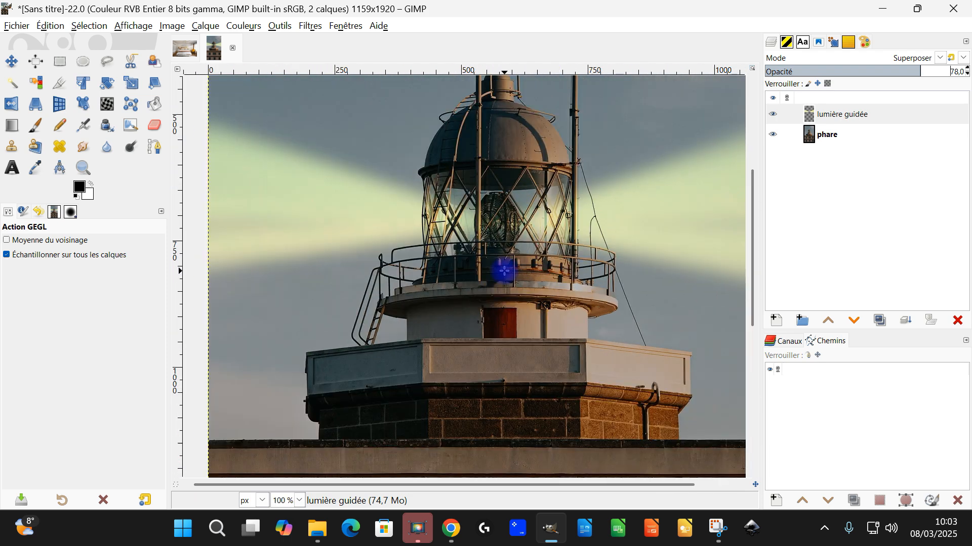
click(859, 112)
drag(906, 70, 892, 72)
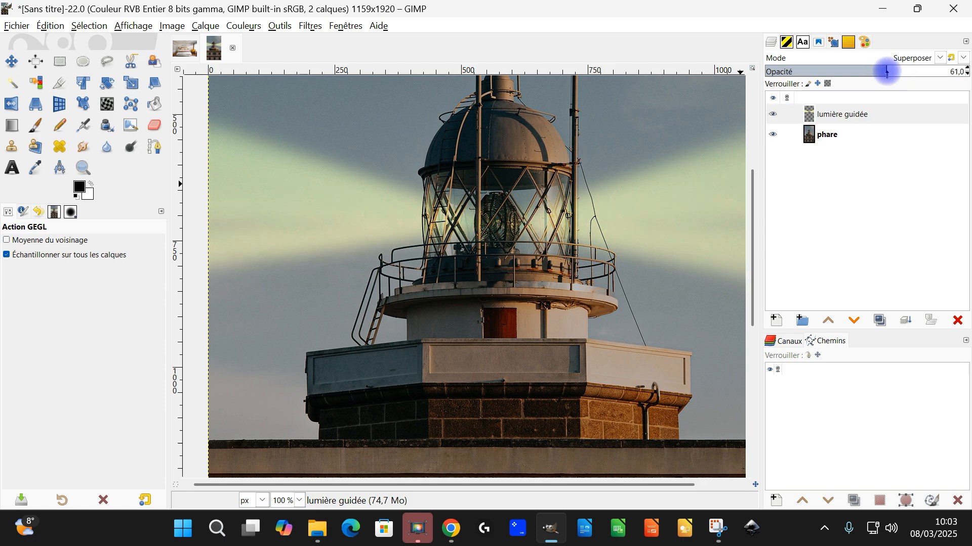
Lower the exposure of the original layer in the bedroom image to -1,174, comparing with and without the preview
click(857, 134)
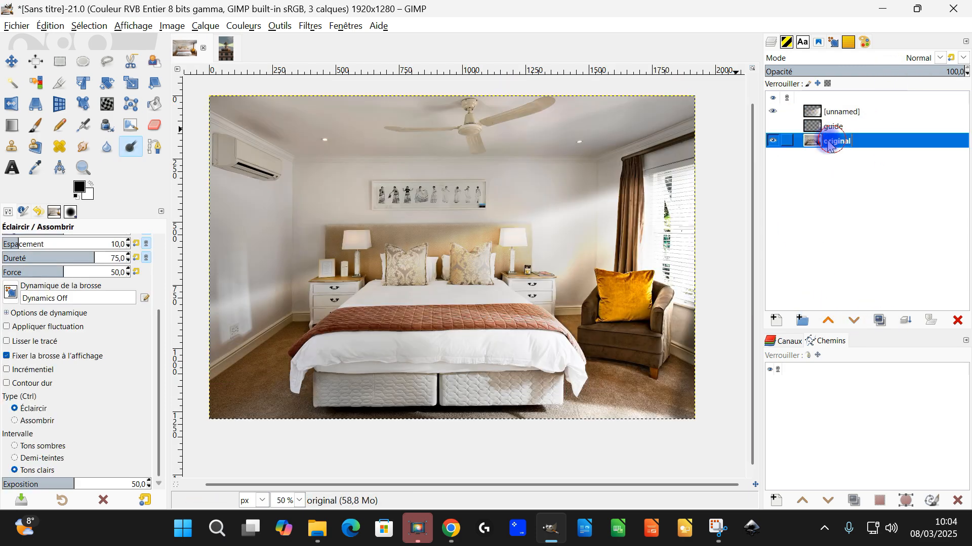
click(284, 24)
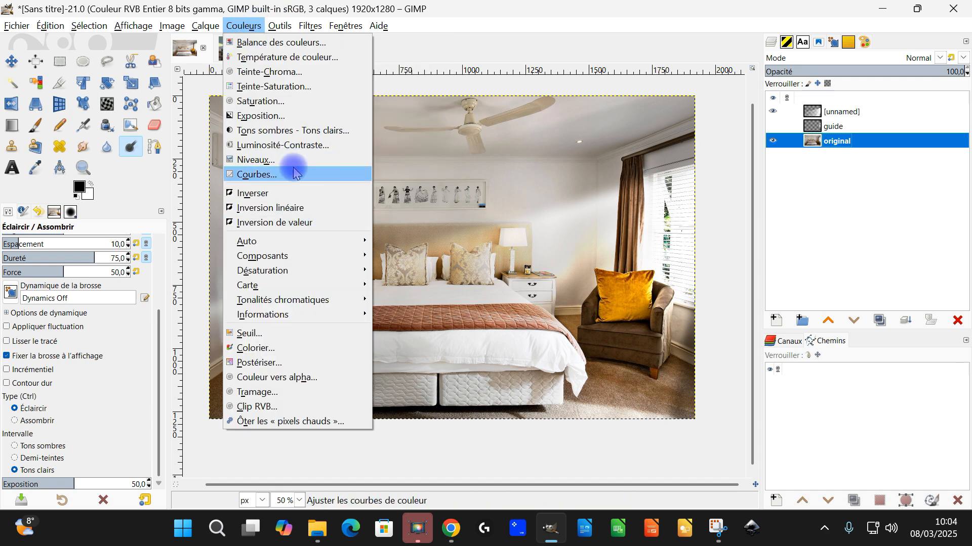
click(303, 117)
drag(143, 166, 141, 170)
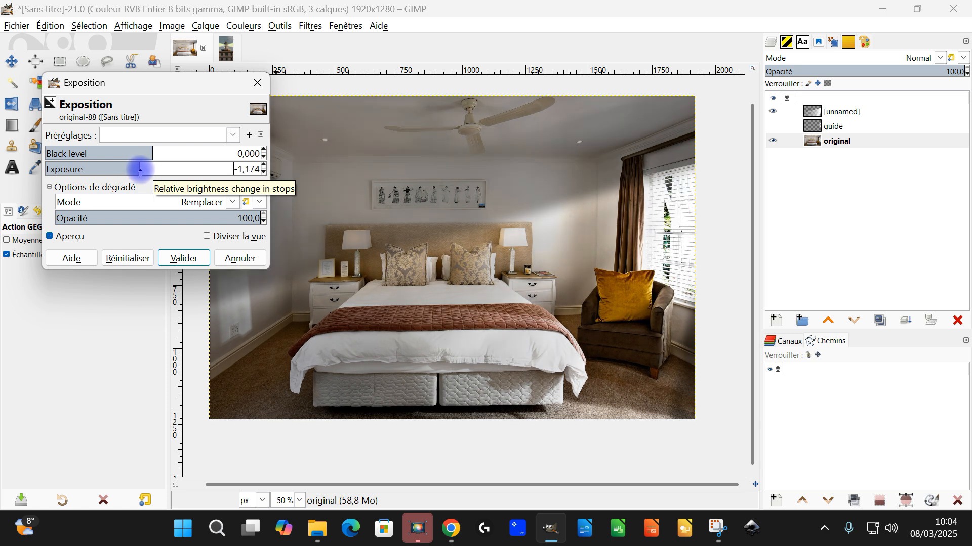
click(69, 237)
click(71, 237)
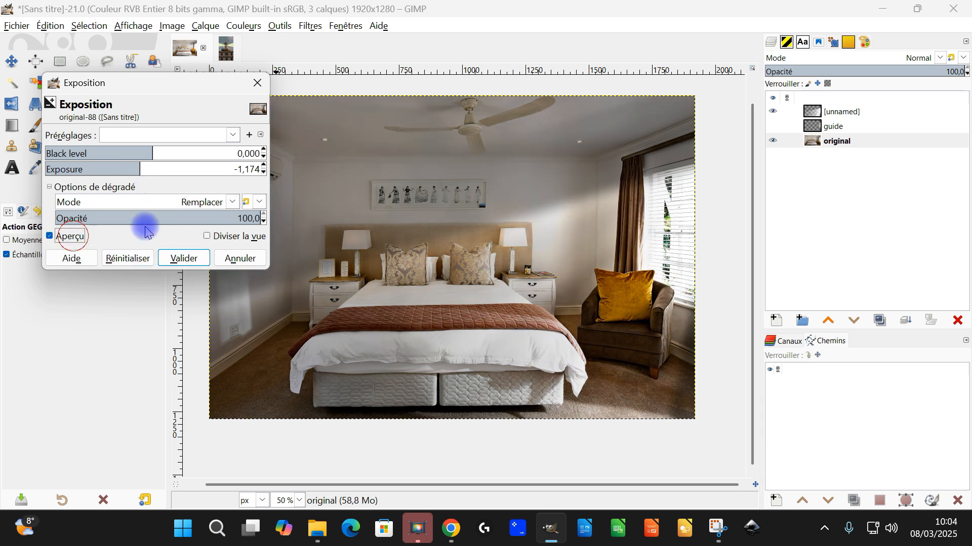
click(185, 259)
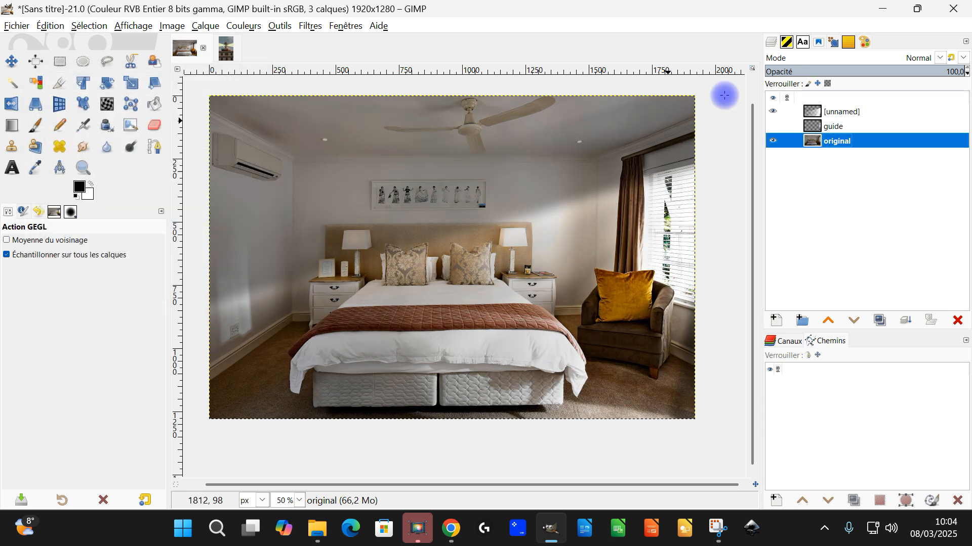
Hide and show the unnamed light rays layer to compare the bedroom with and without the rays
click(847, 116)
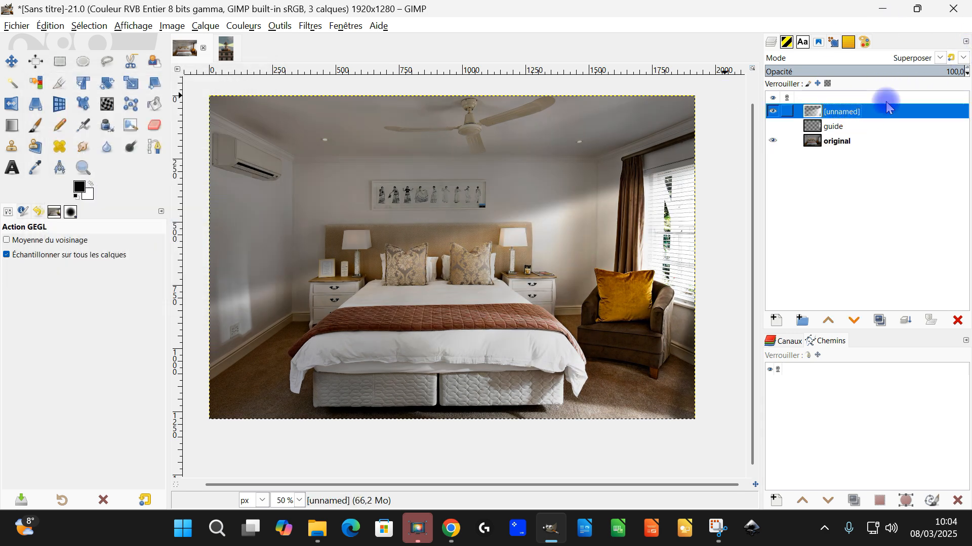
click(773, 112)
click(773, 112)
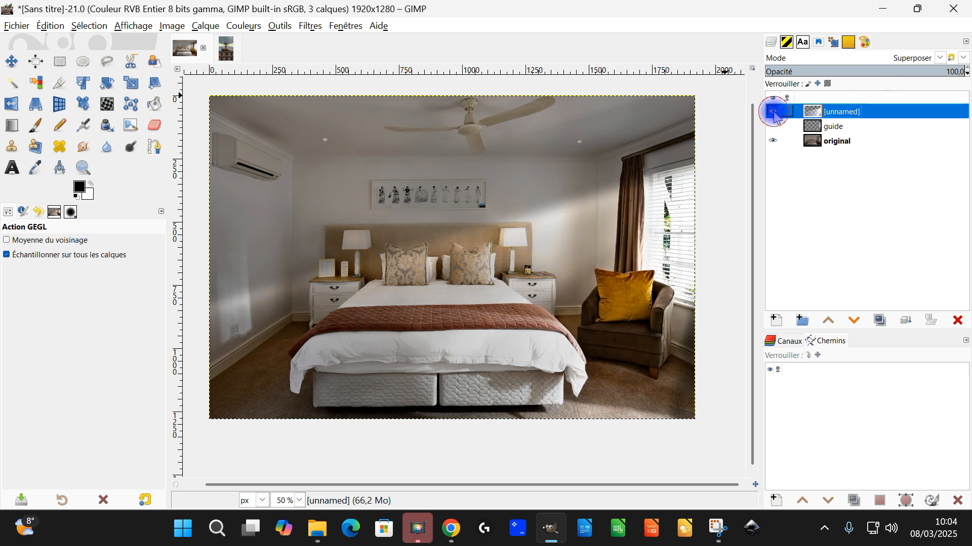